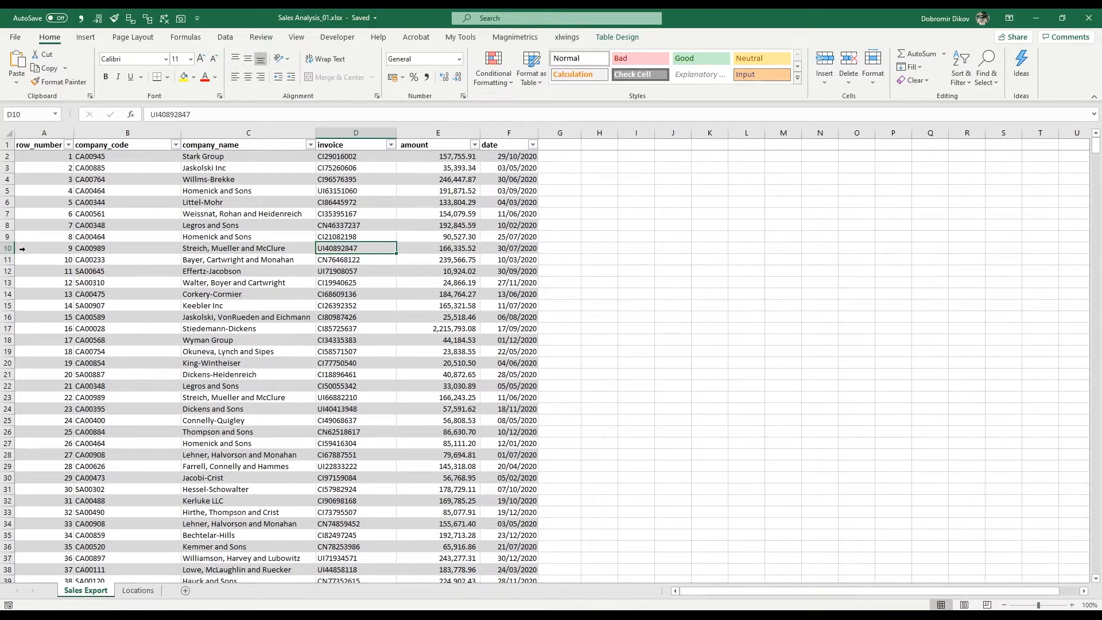
- Examine the company code, company name, invoice, amount and date columns of the Sales Export sheet
drag(143, 157, 136, 258)
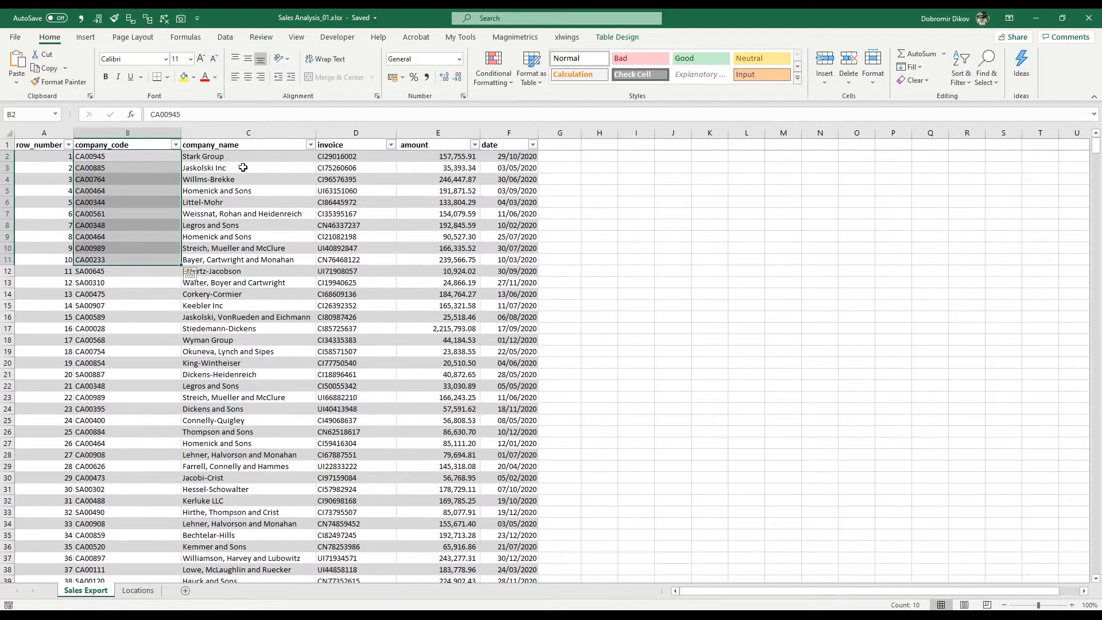
drag(208, 156, 218, 225)
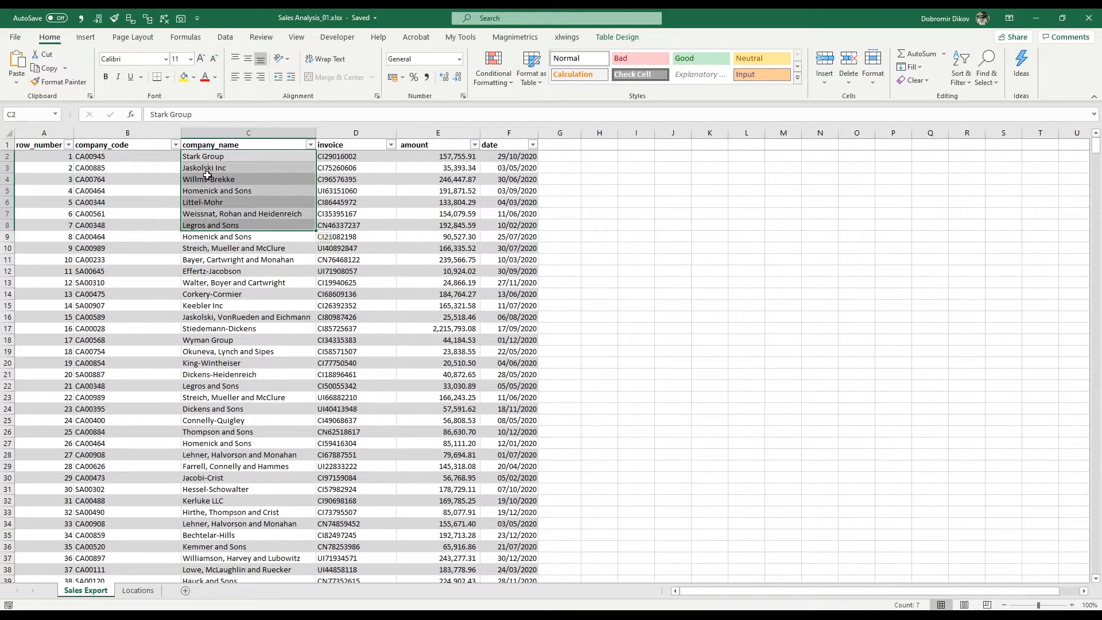
drag(339, 160, 348, 259)
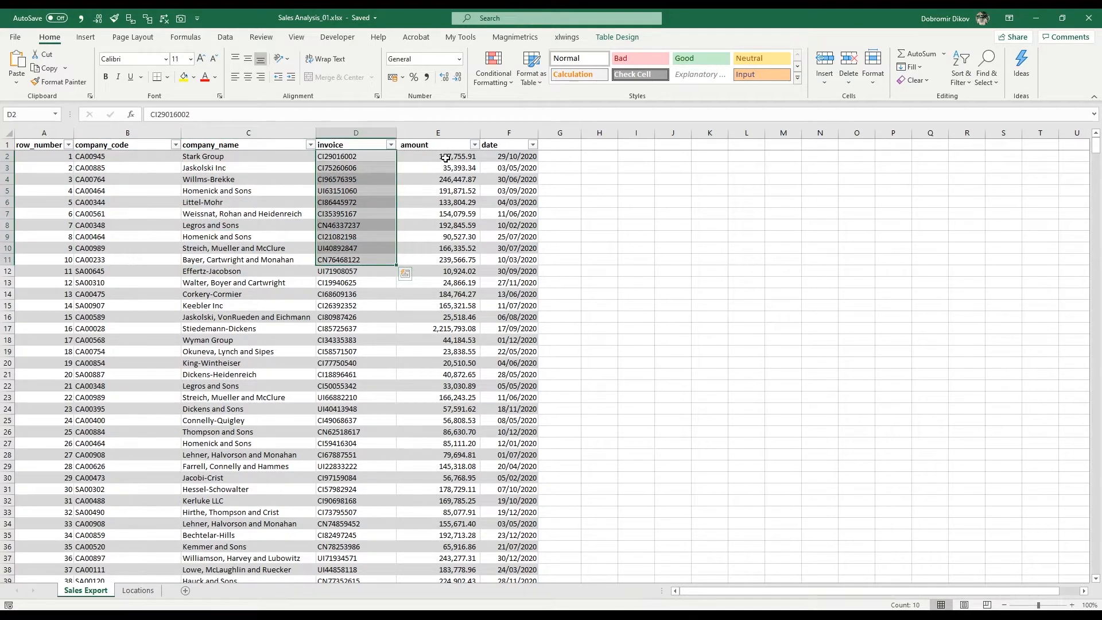
drag(431, 159, 433, 261)
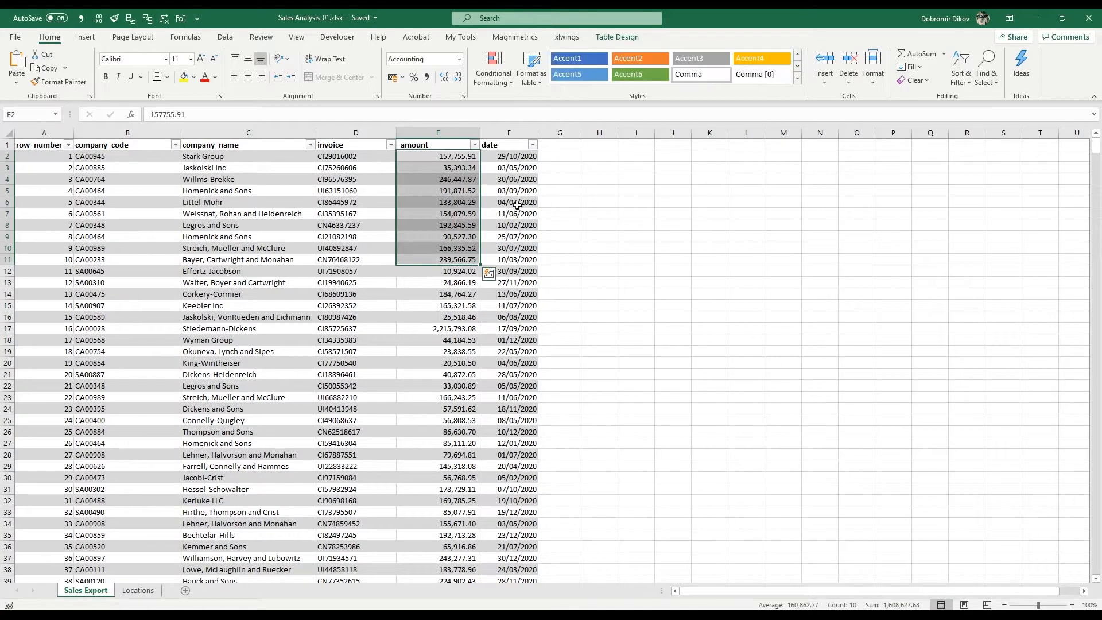
click(508, 168)
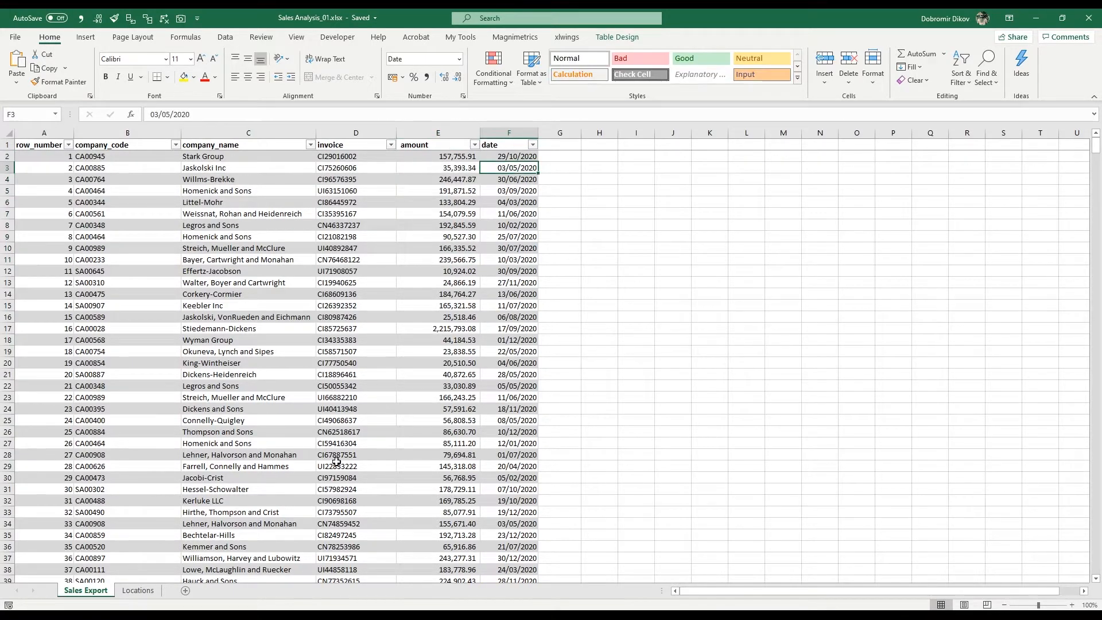
- Examine the company_code and origin_country columns of the Locations sheet and compare them with the Sales Export sheet
click(142, 592)
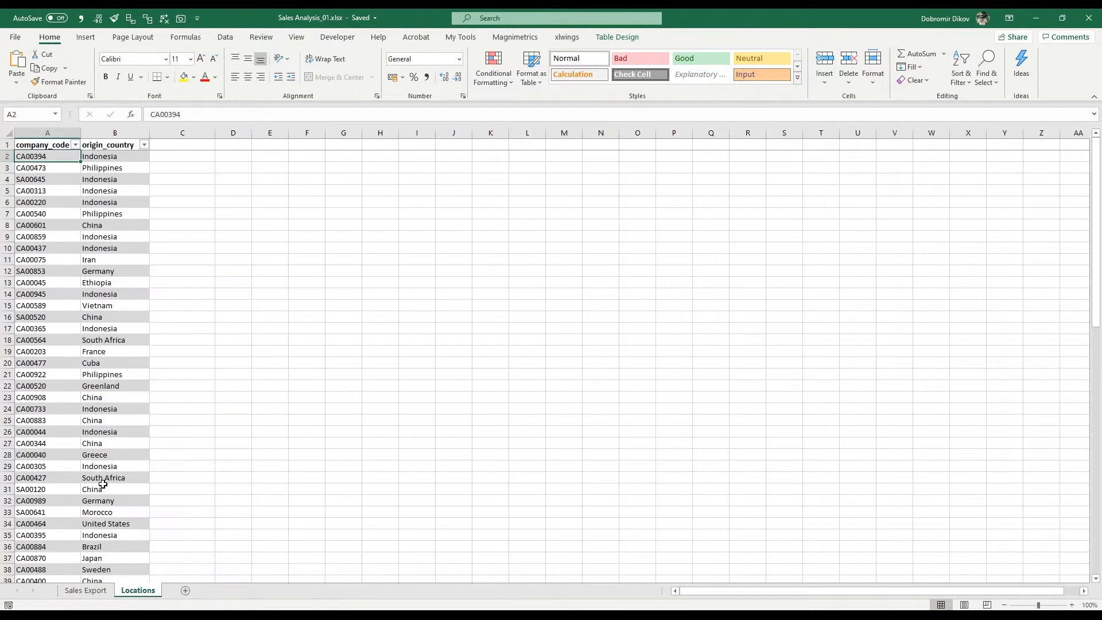
click(57, 144)
click(123, 146)
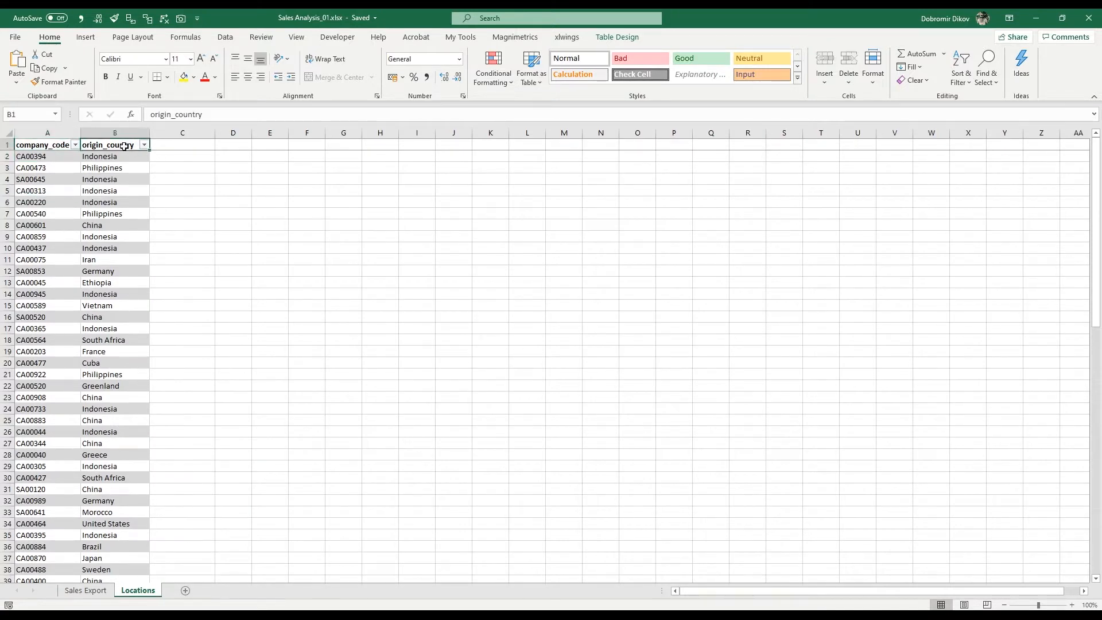
drag(103, 236, 112, 373)
drag(49, 328, 54, 440)
drag(108, 386, 106, 467)
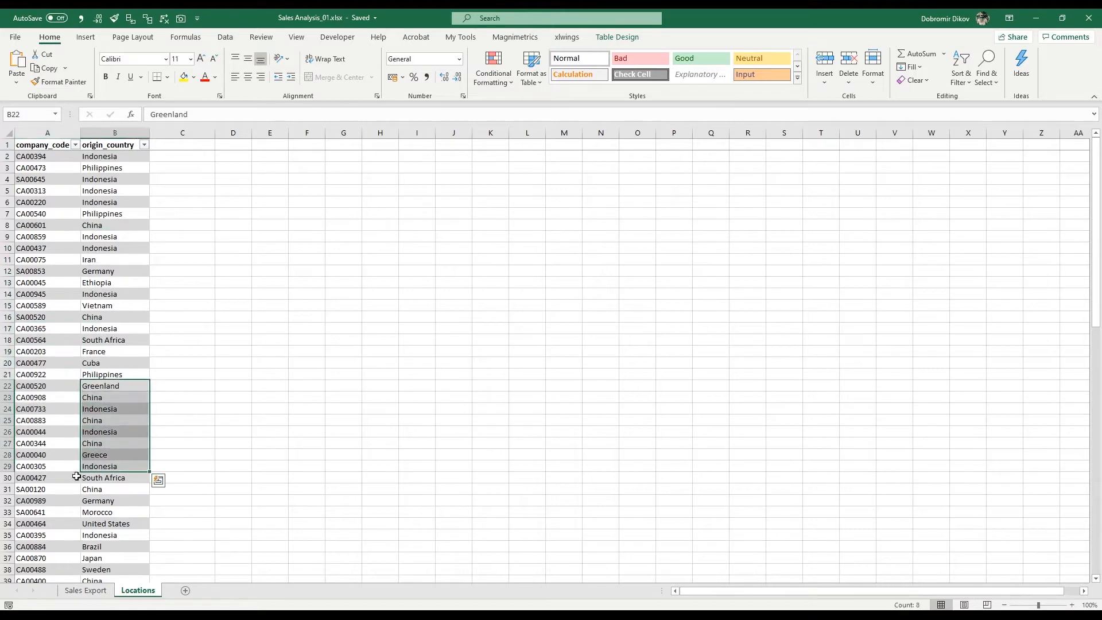
click(105, 237)
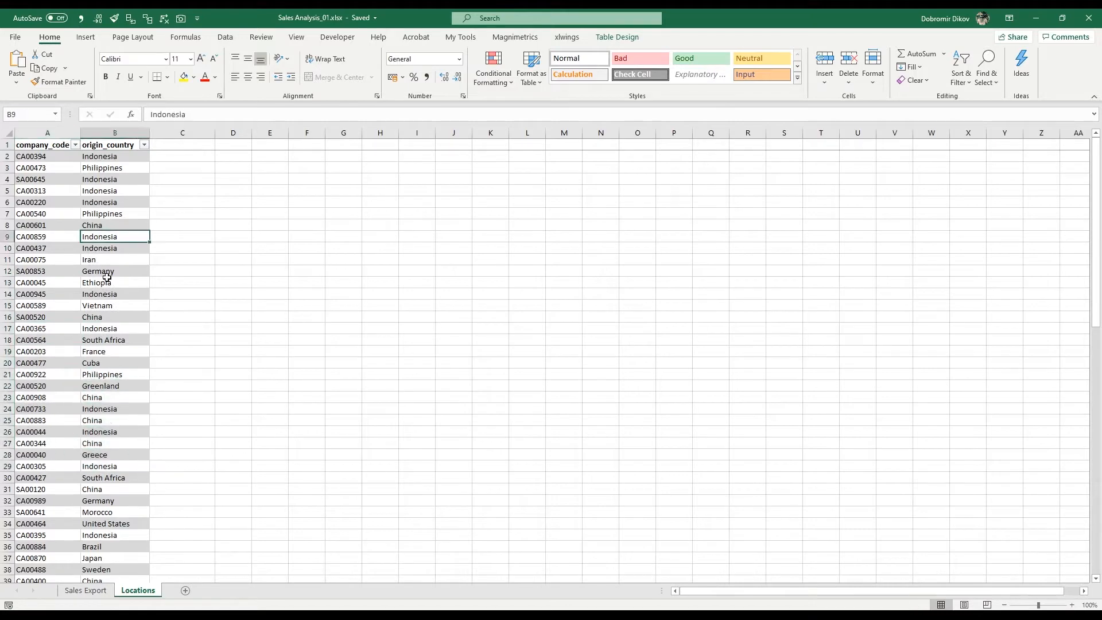
click(94, 593)
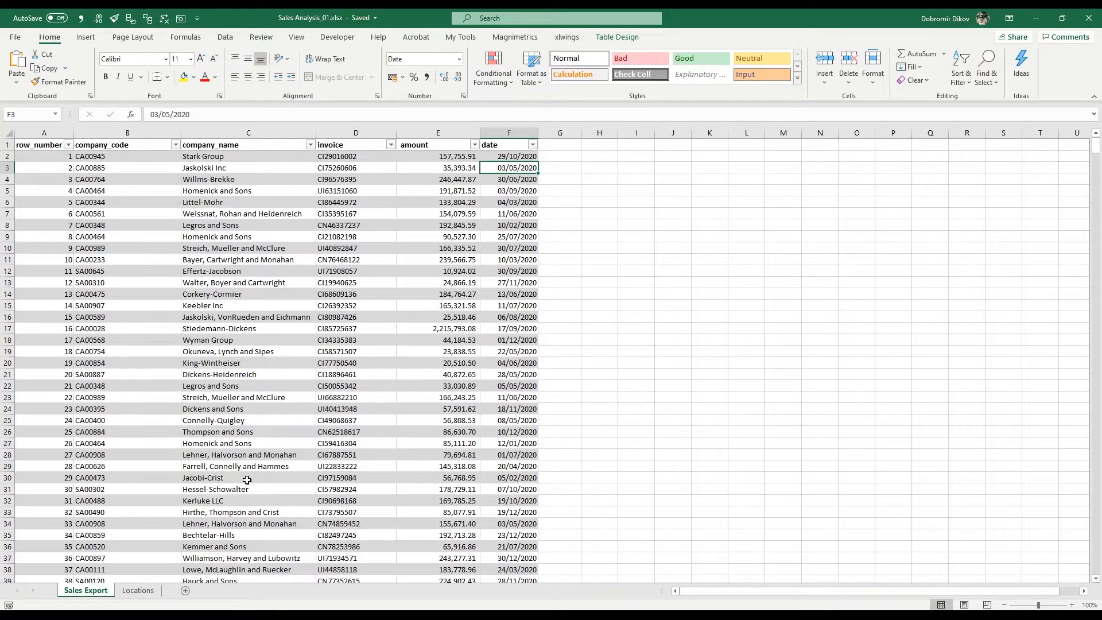
click(137, 590)
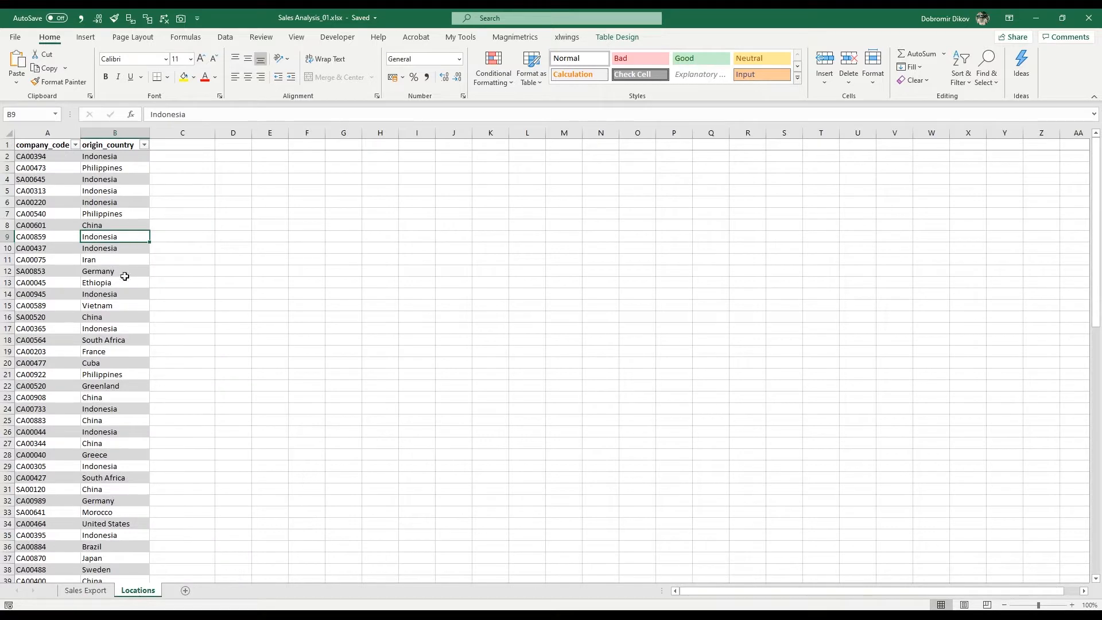
- Add a "country" column header in G1, directly after the date column of the Sales Export table
click(93, 593)
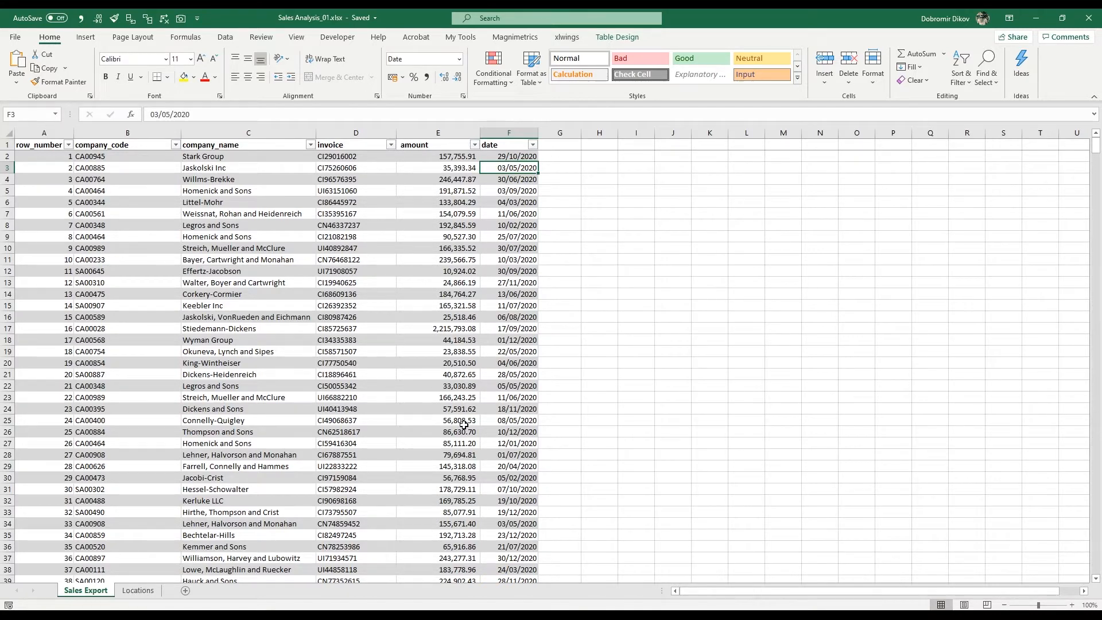
click(548, 145)
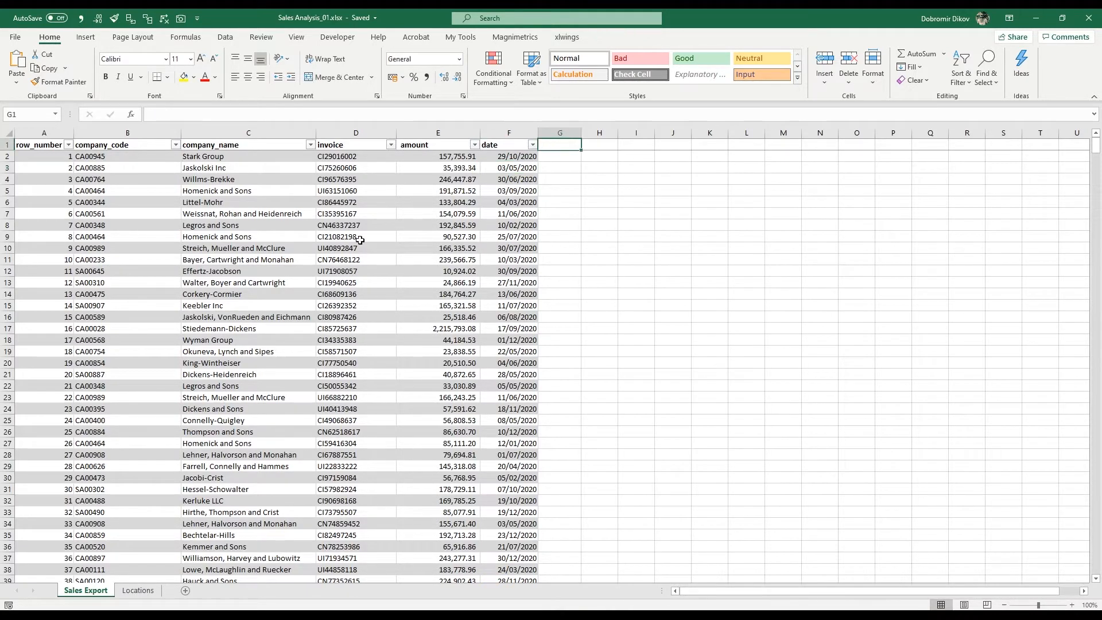
text(country)
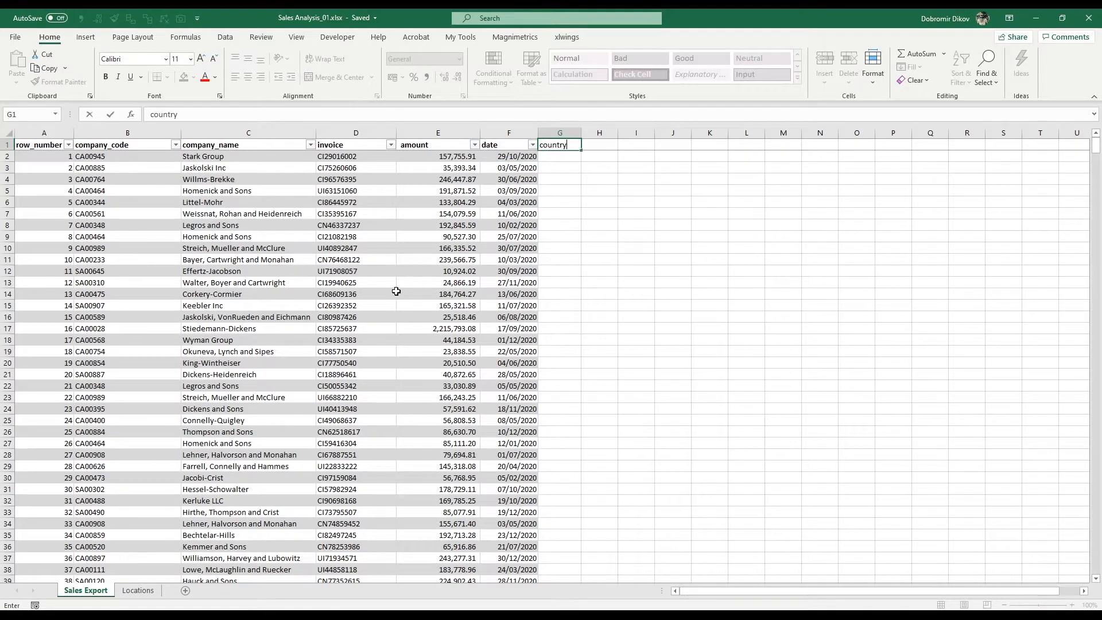
key(Return)
text(=vl)
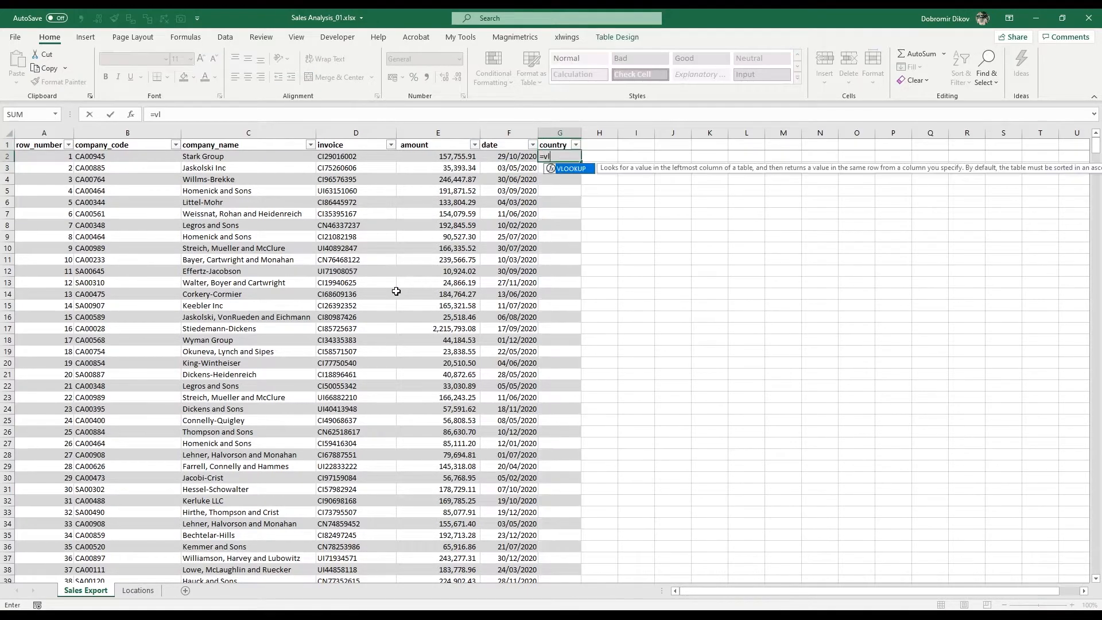
key(Tab)
key(Escape)
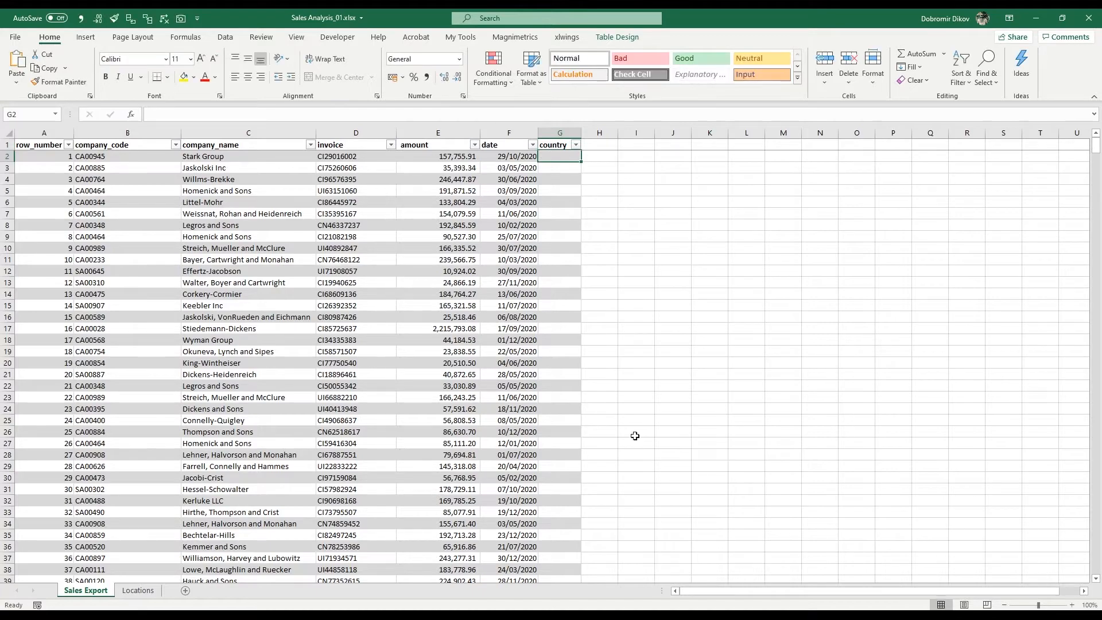
click(1076, 605)
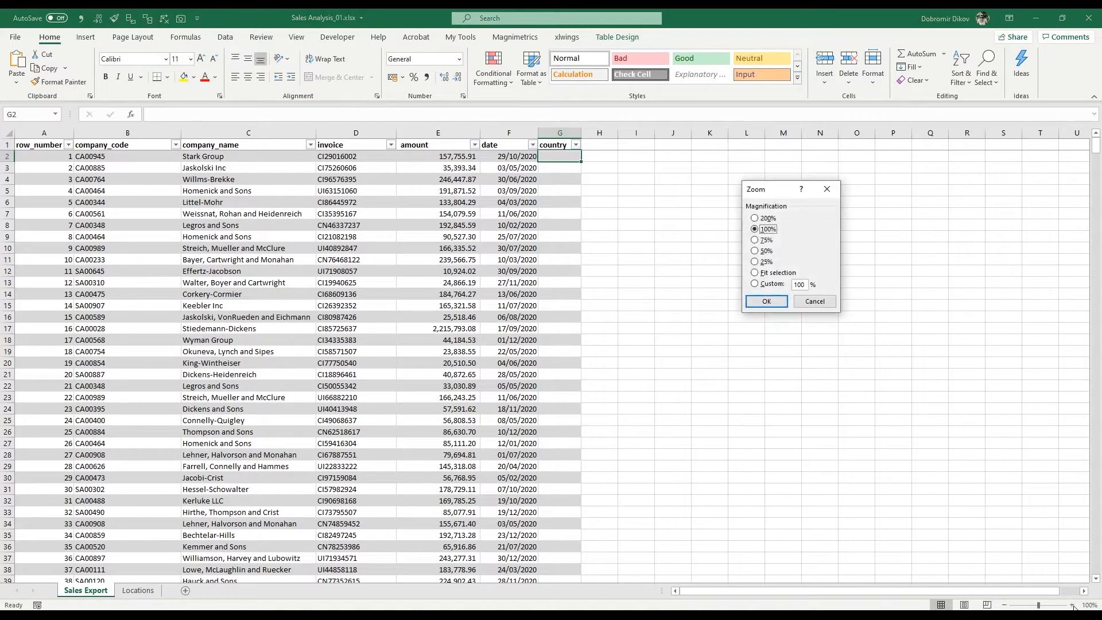
key(Escape)
- Begin a VLOOKUP formula in G2 of the country column with the same row's company_code as the lookup value
click(1072, 605)
click(1071, 605)
click(1072, 606)
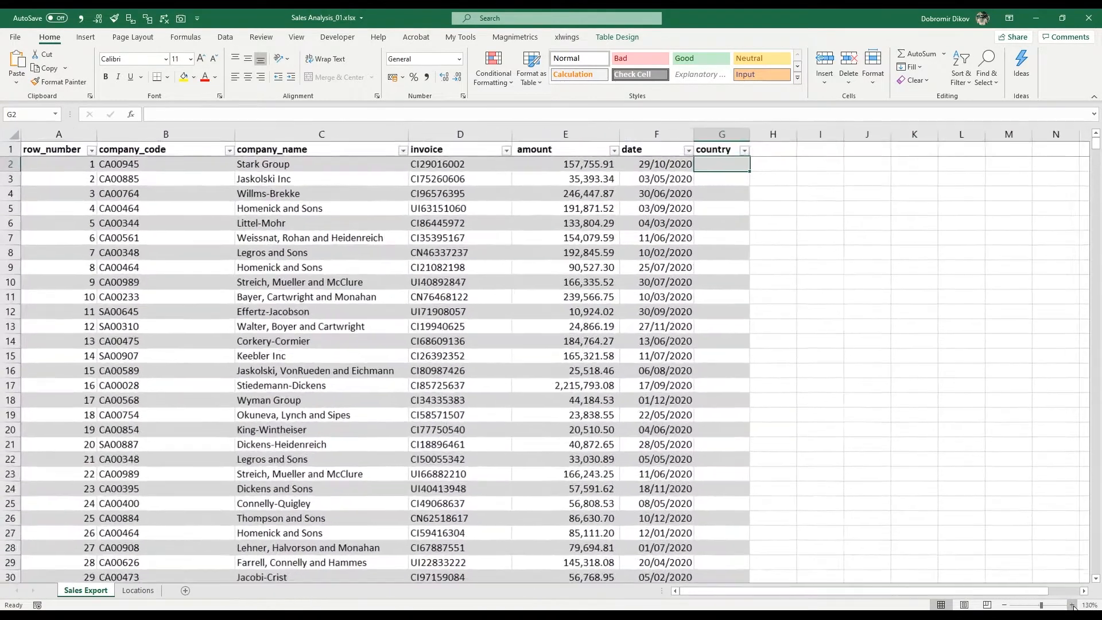
text(=vlo)
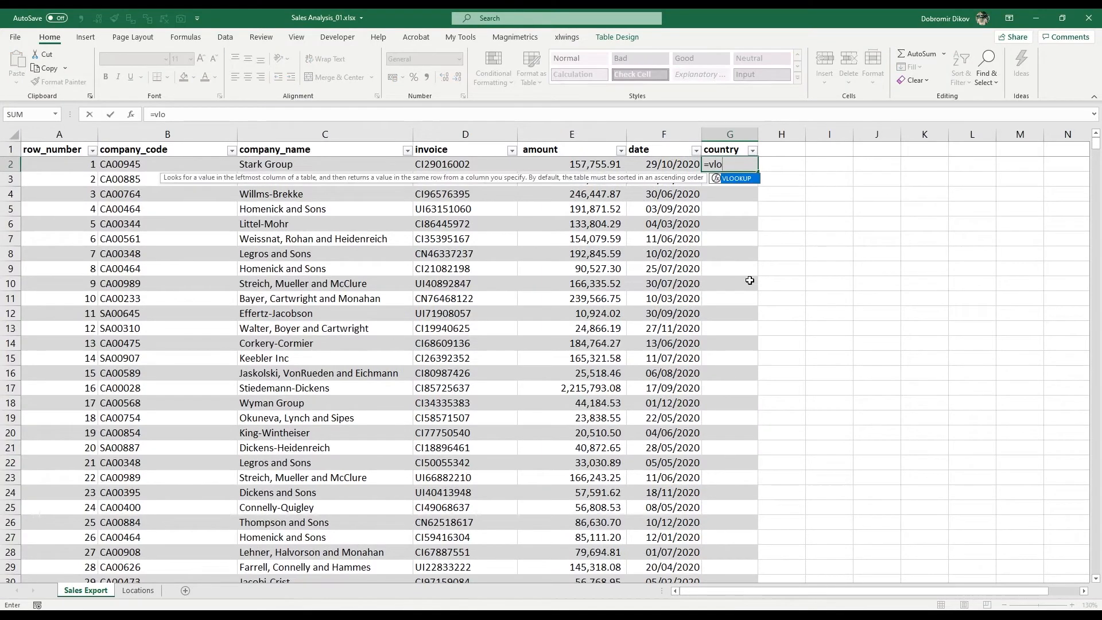
key(Tab)
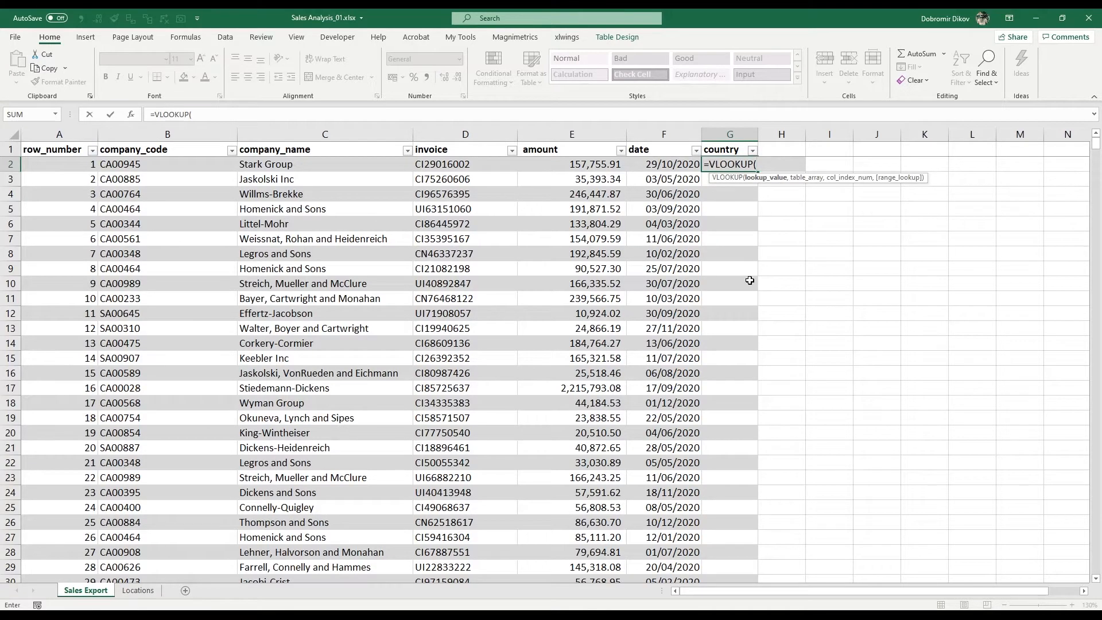
key(Left)
key(Left)
key(Left)
key(Left)
key(Left)
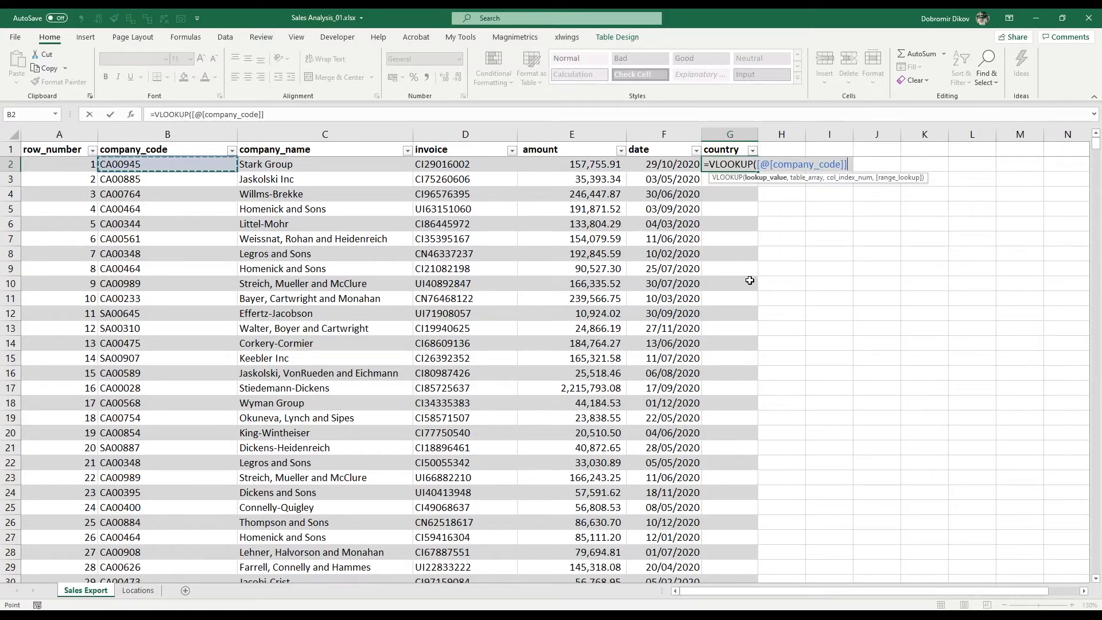
text(,)
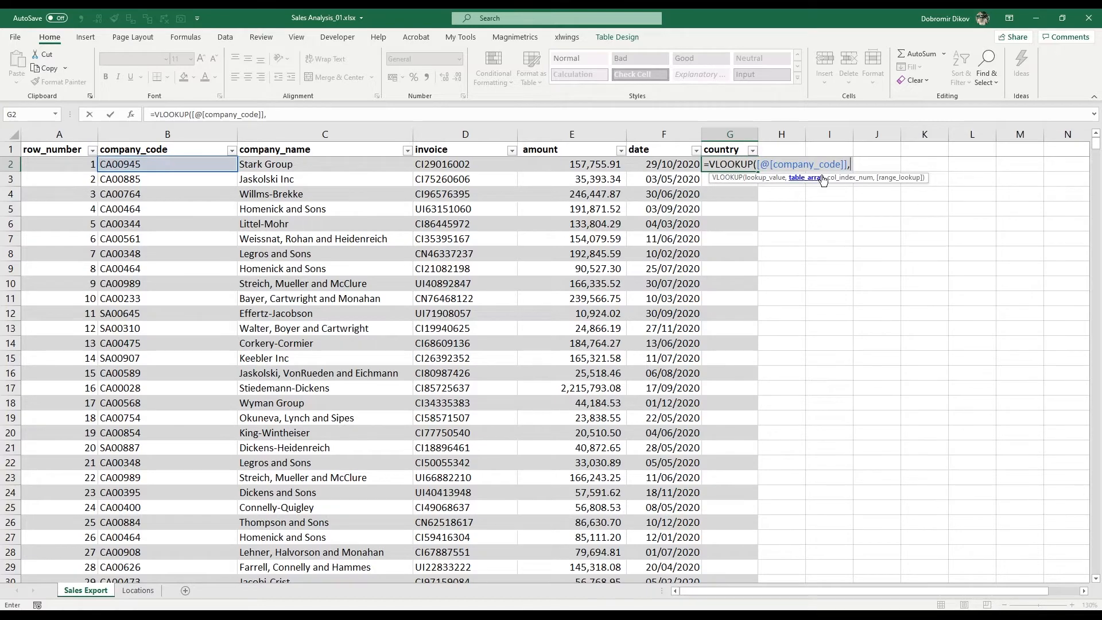
- Complete the VLOOKUP with Locations columns A:B as table array, column index 2 and range lookup 0, and auto-fit the country column's width
click(138, 590)
drag(47, 133, 114, 135)
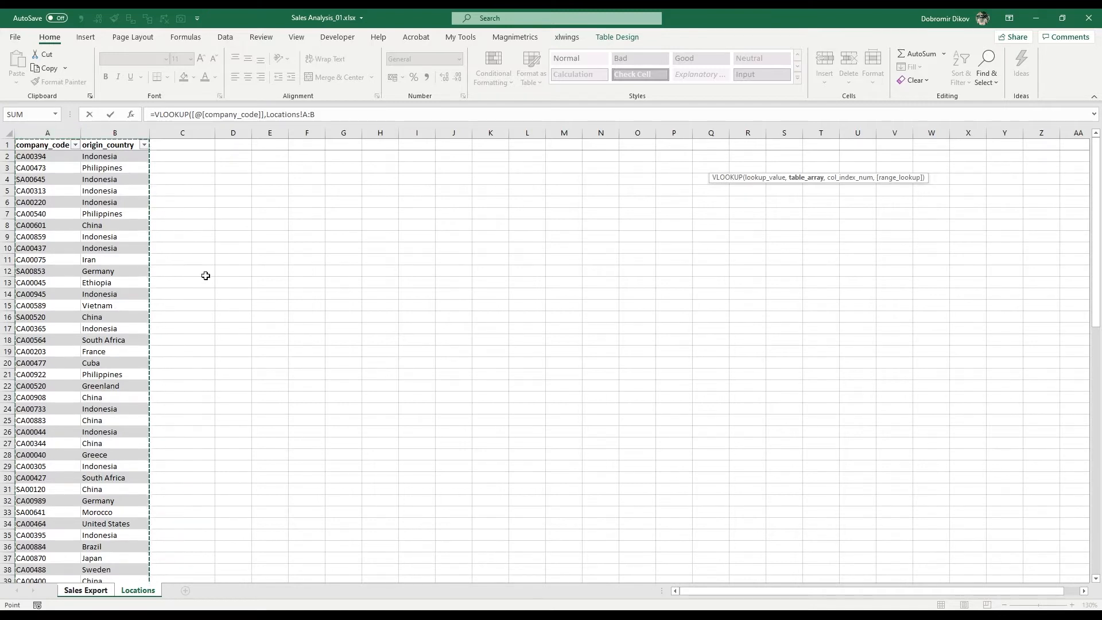
text(,2)
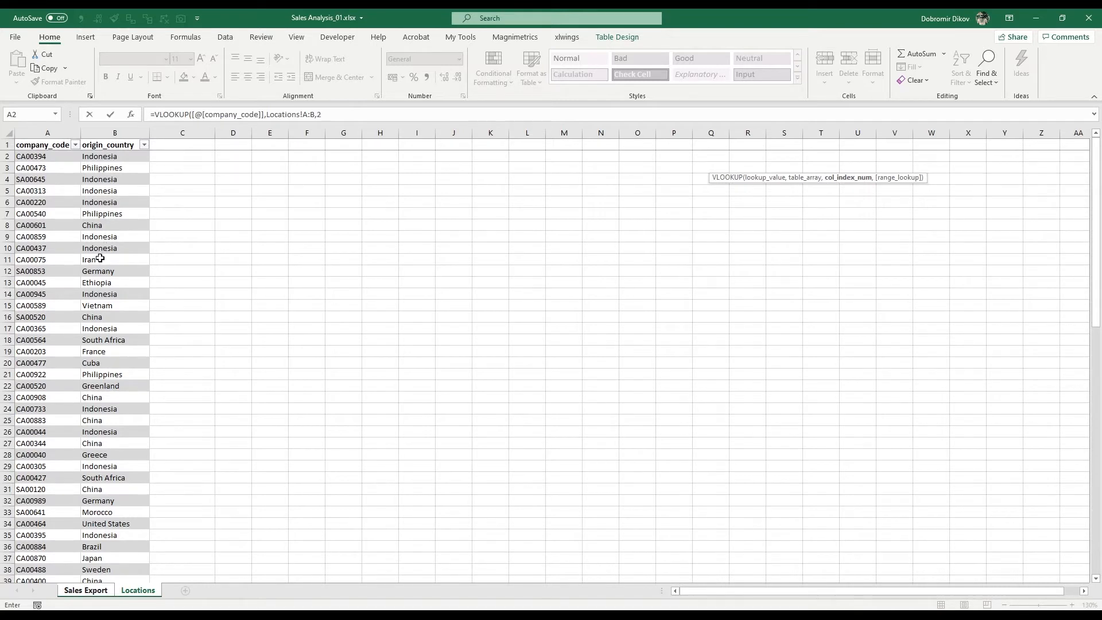
text(,)
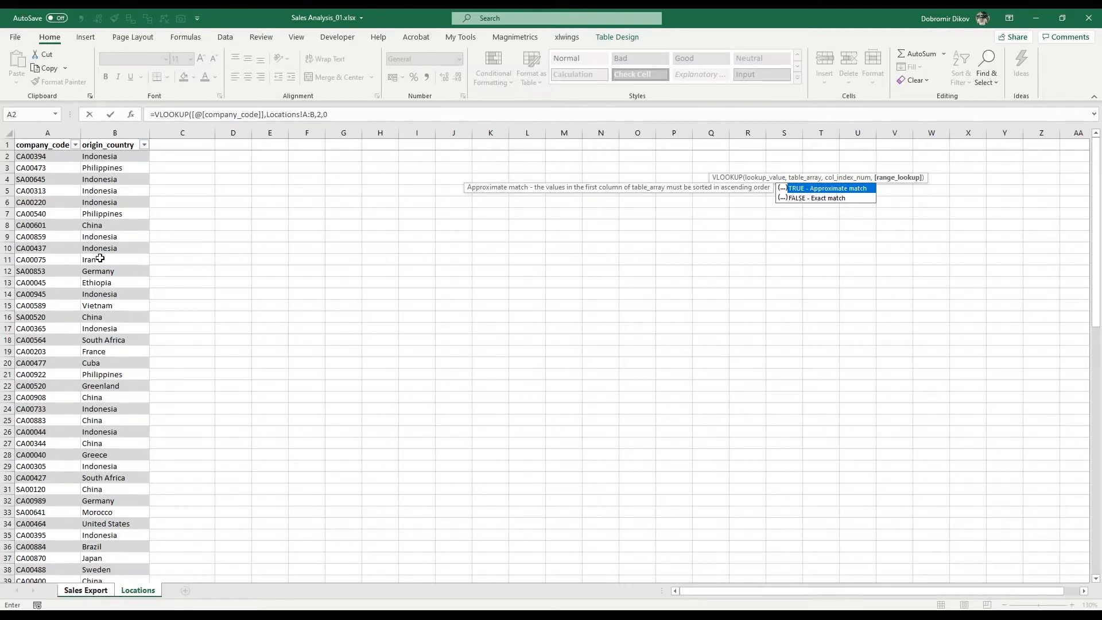
text(0))
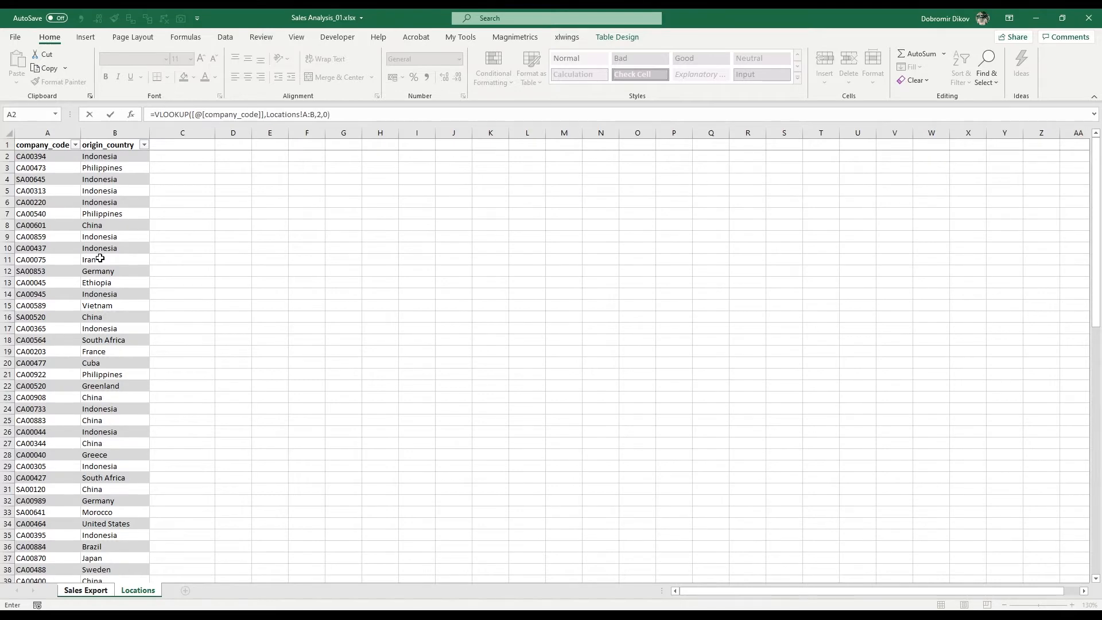
key(Return)
key(Up)
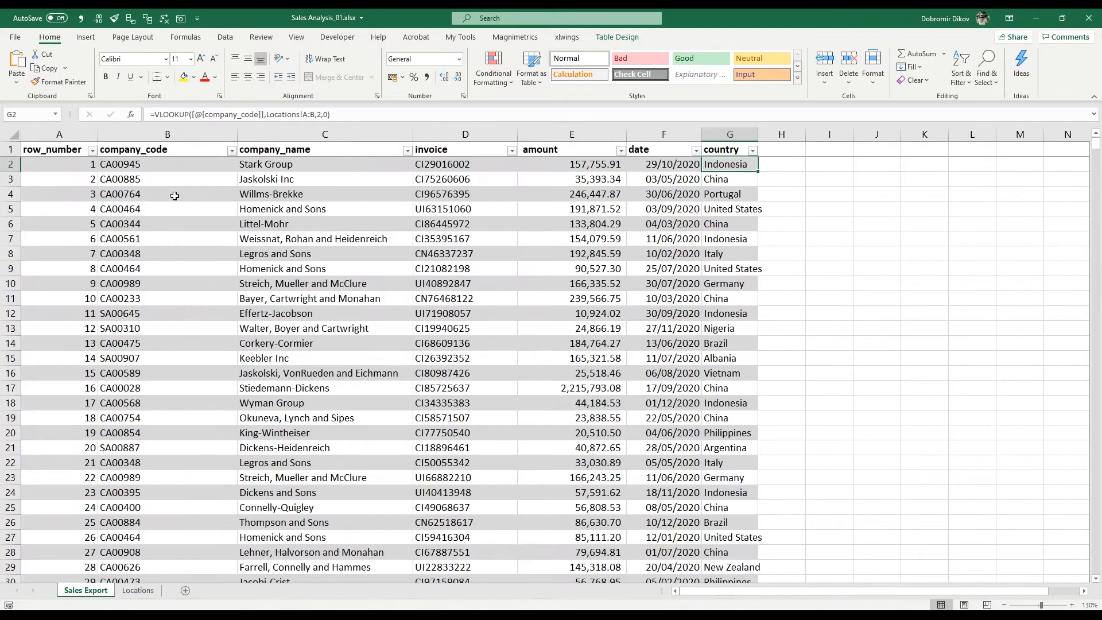
double_click(756, 131)
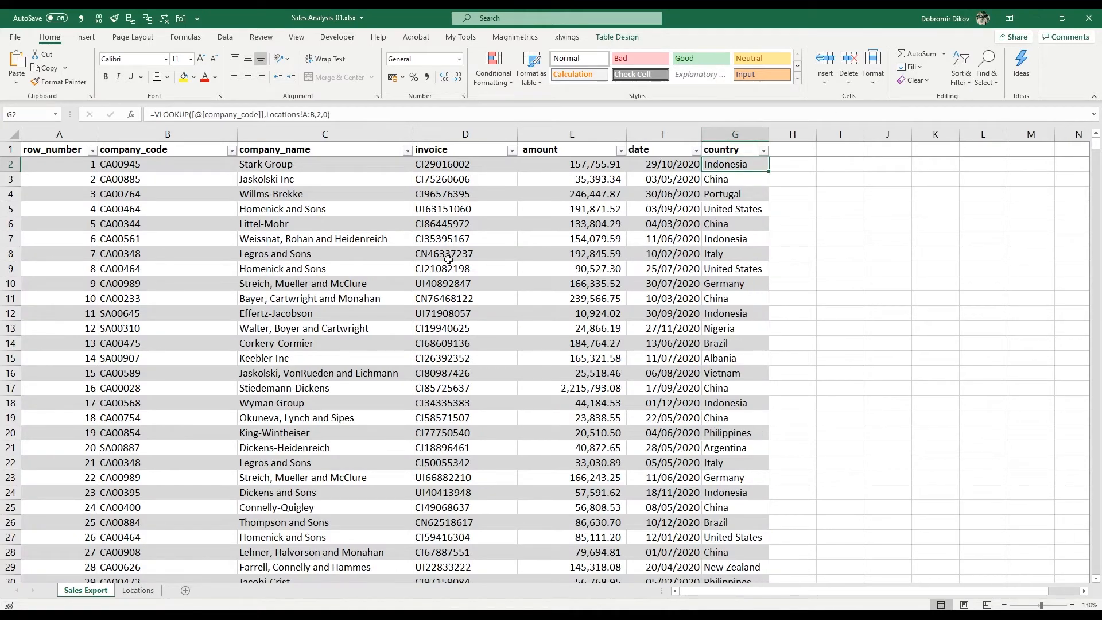
- Add a "month" column header in H1, directly after the country column
scroll(260, 370, down, 5)
scroll(259, 370, up, 5)
click(795, 148)
text(month)
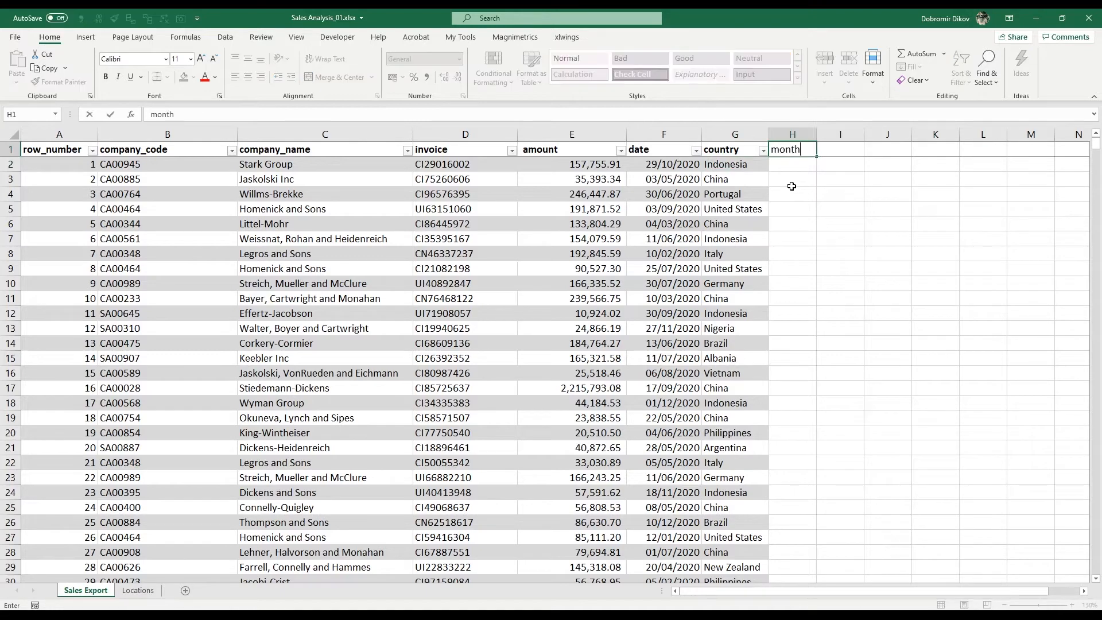
key(Return)
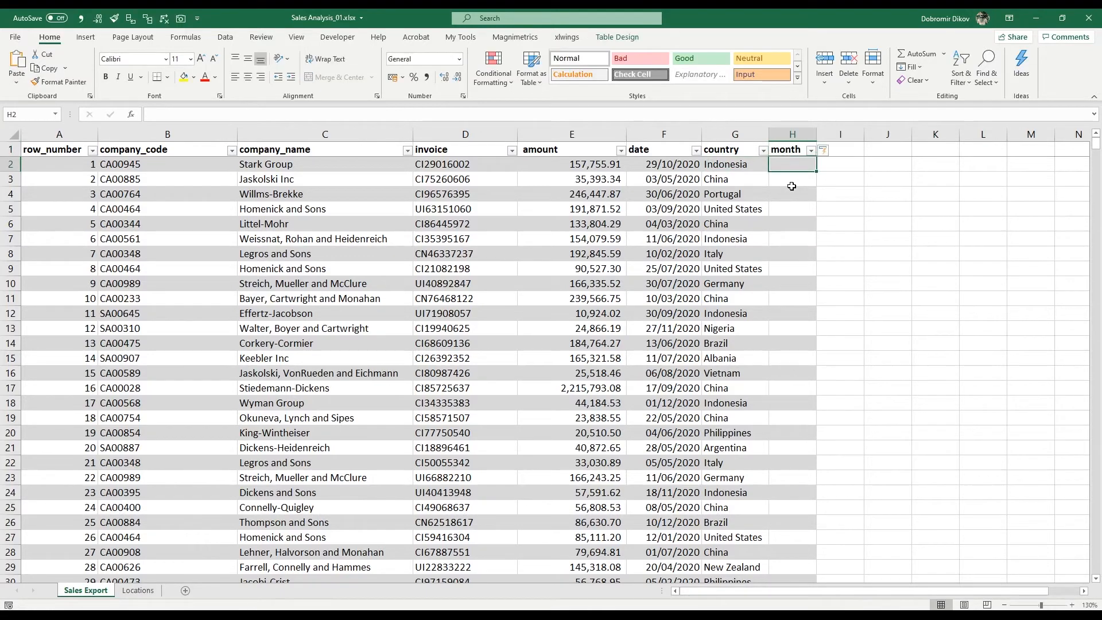
text(=mon)
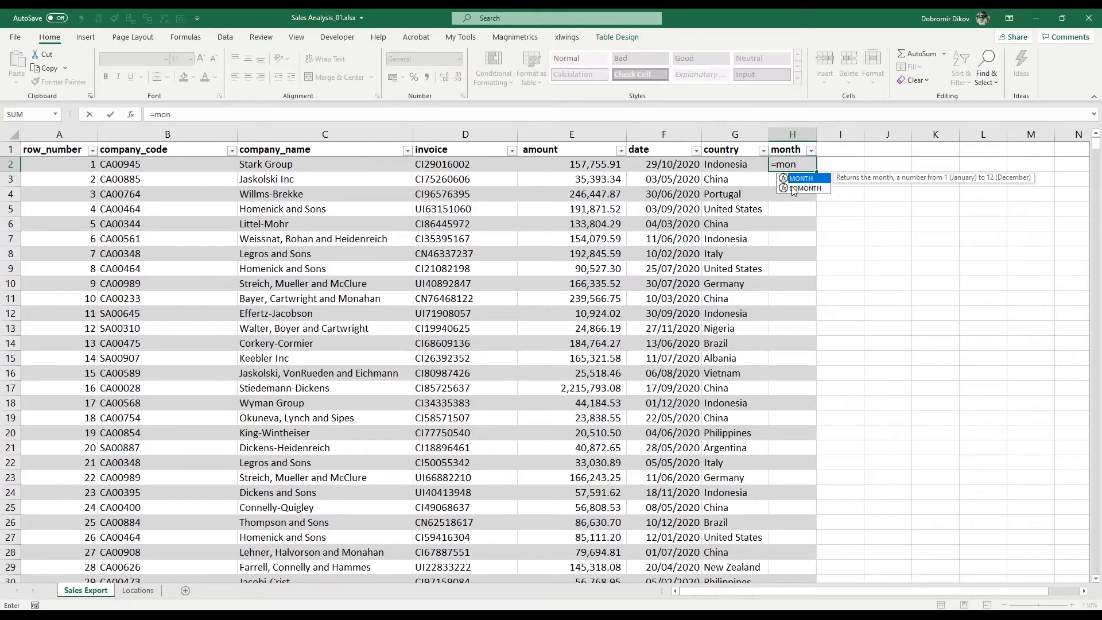
text(t)
key(Tab)
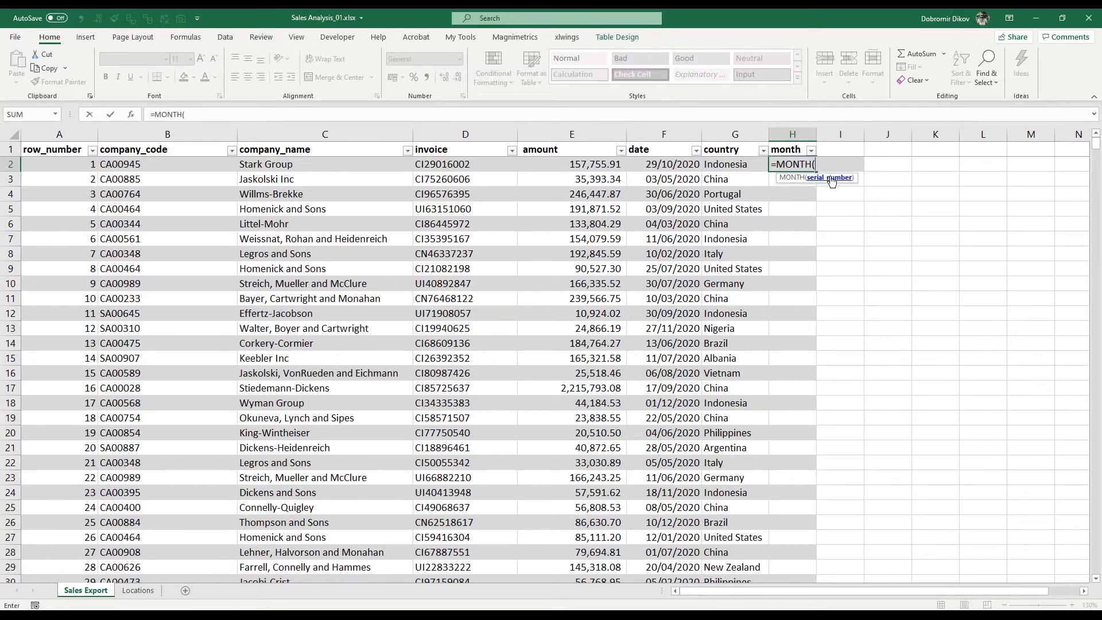
click(668, 164)
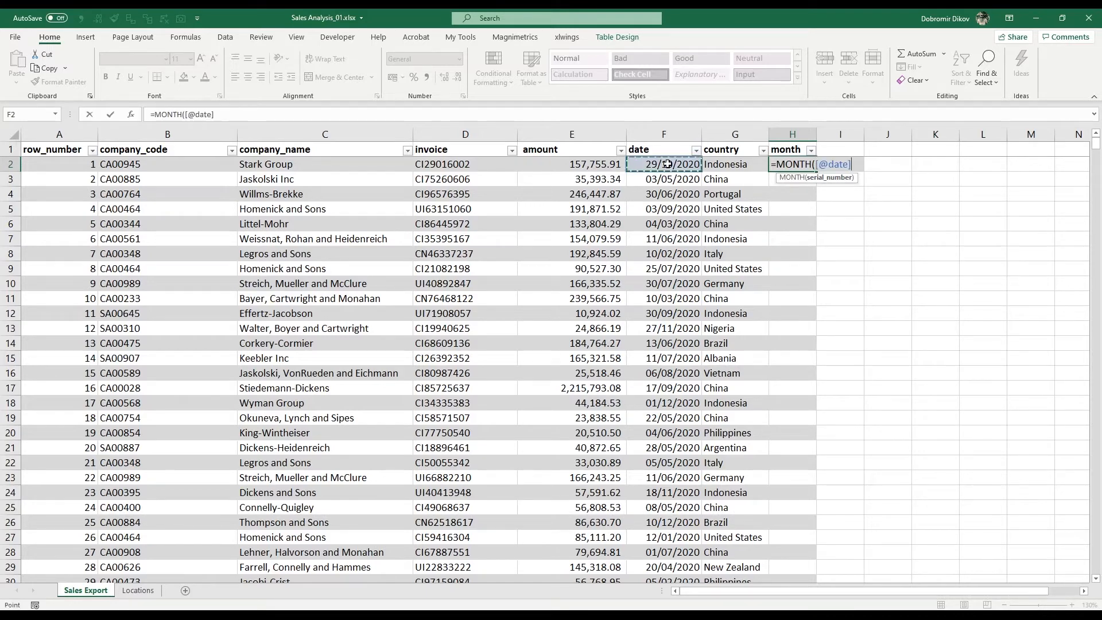
text())
key(Return)
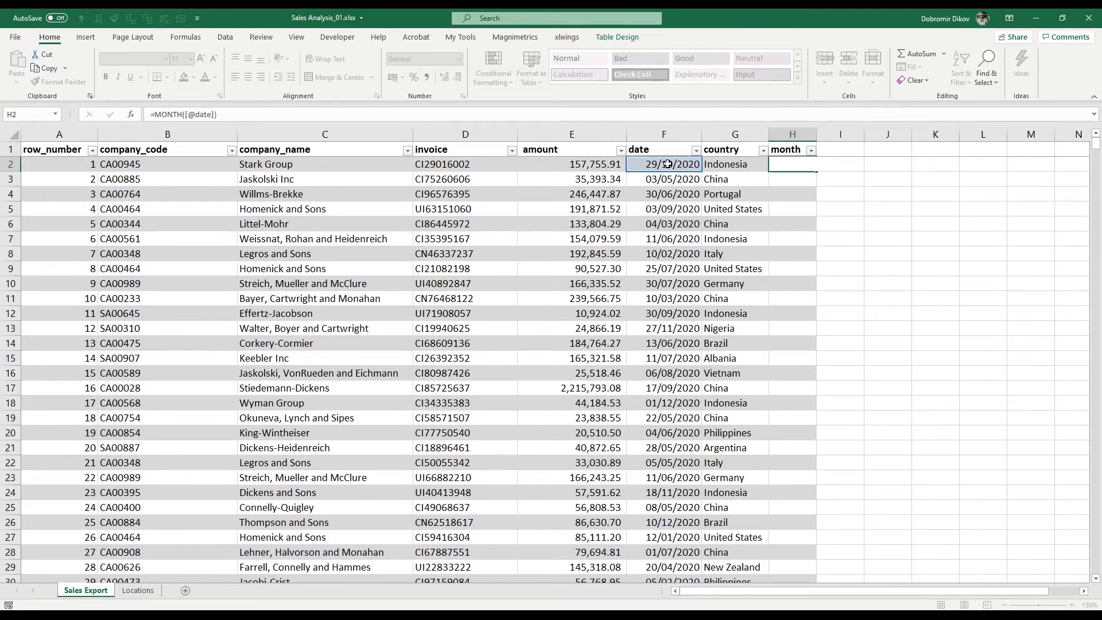
key(Down)
key(Down)
key(Down)
key(Down)
key(Down)
key(Down)
key(Down)
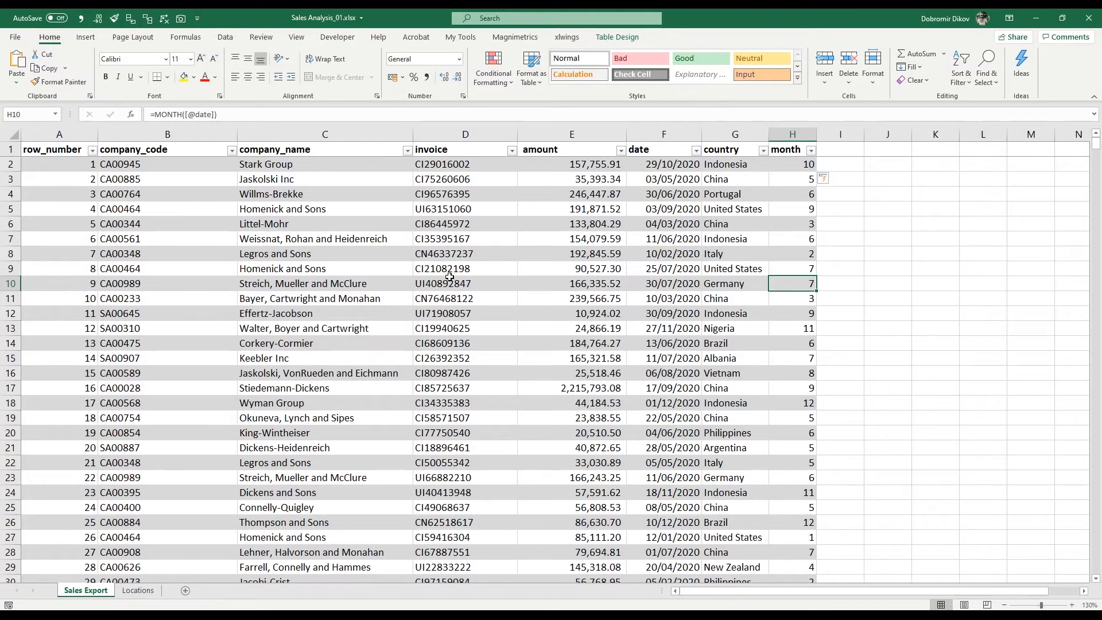
- Create a PivotTable on a new worksheet from the entire sales export table, including its header row
click(559, 253)
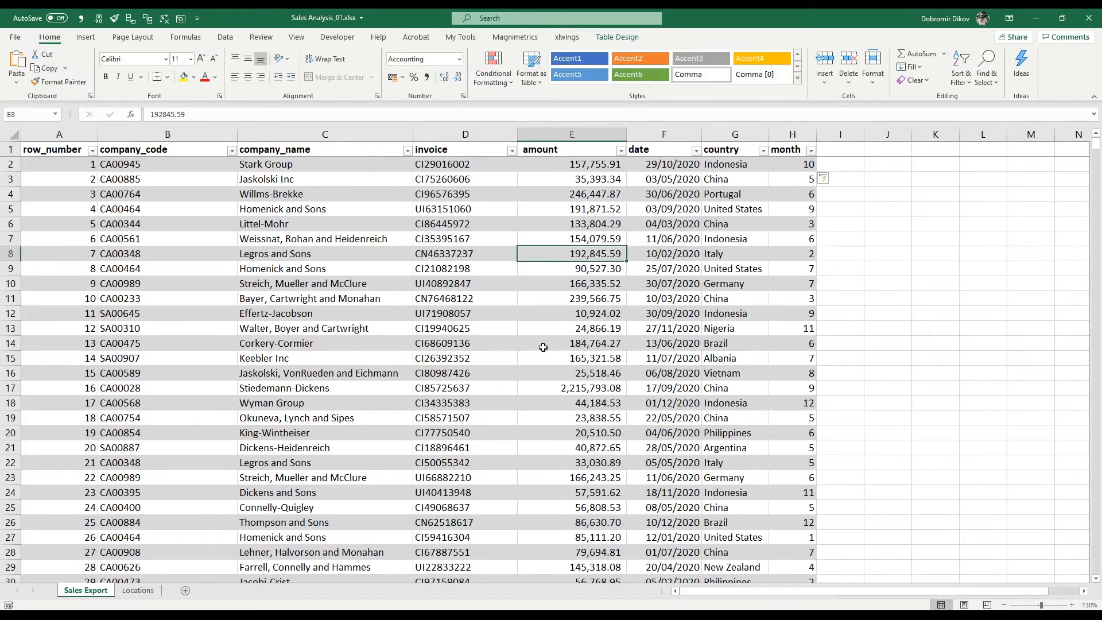
key(ctrl+Up)
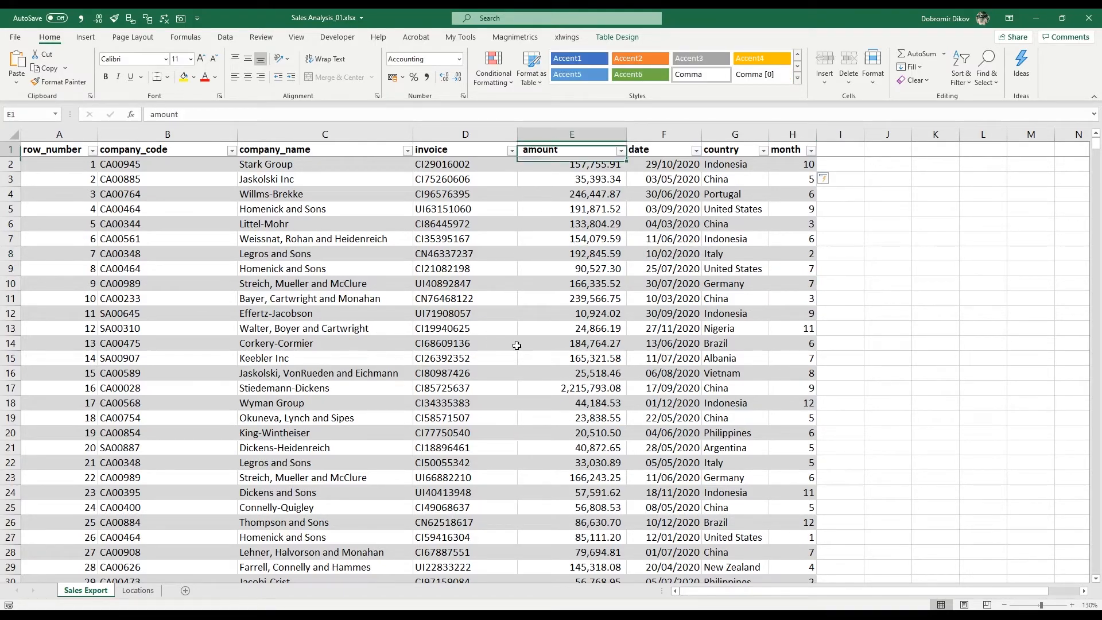
key(ctrl+Left)
key(ctrl+shift+Right)
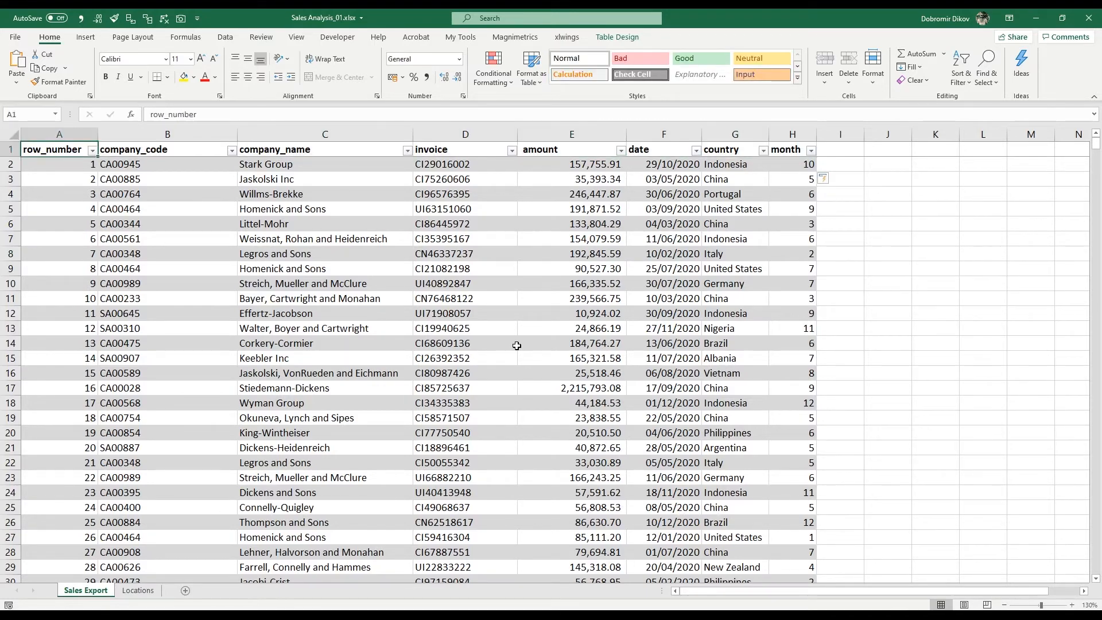
key(ctrl+shift+Down)
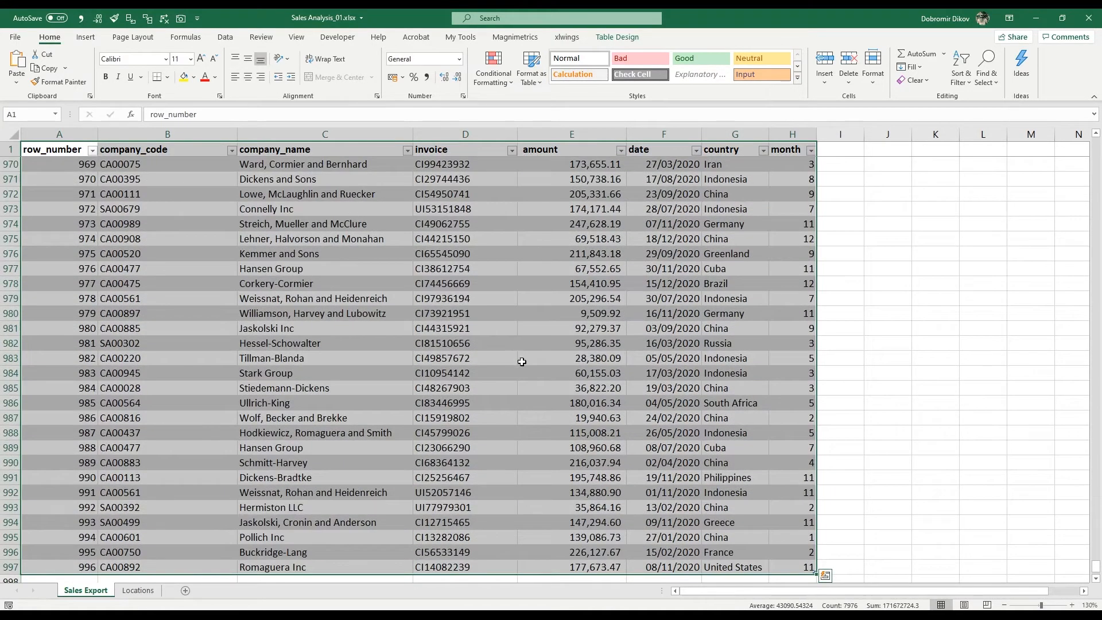
click(86, 36)
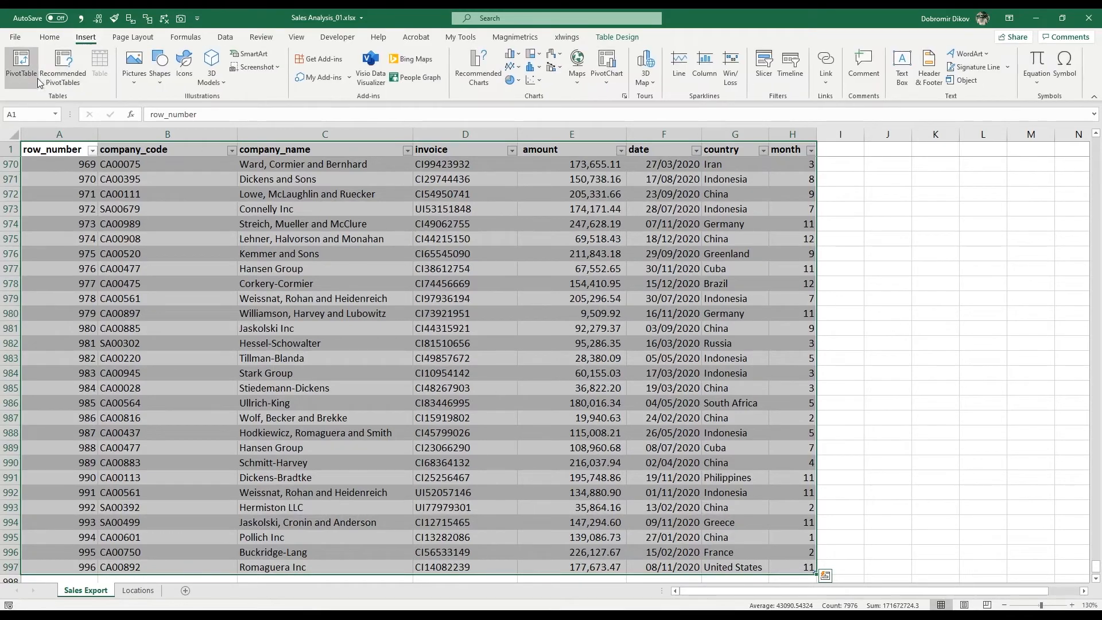
click(21, 65)
click(828, 334)
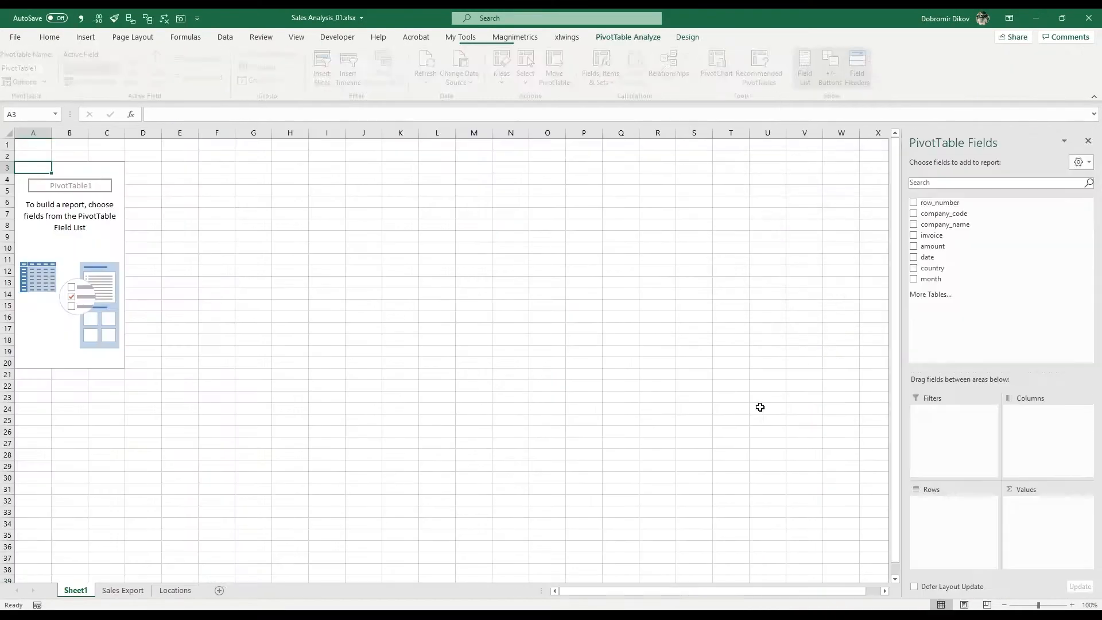
- Zoom the new sheet to 130% and add the amount field to the PivotTable's values as a sum
click(1071, 605)
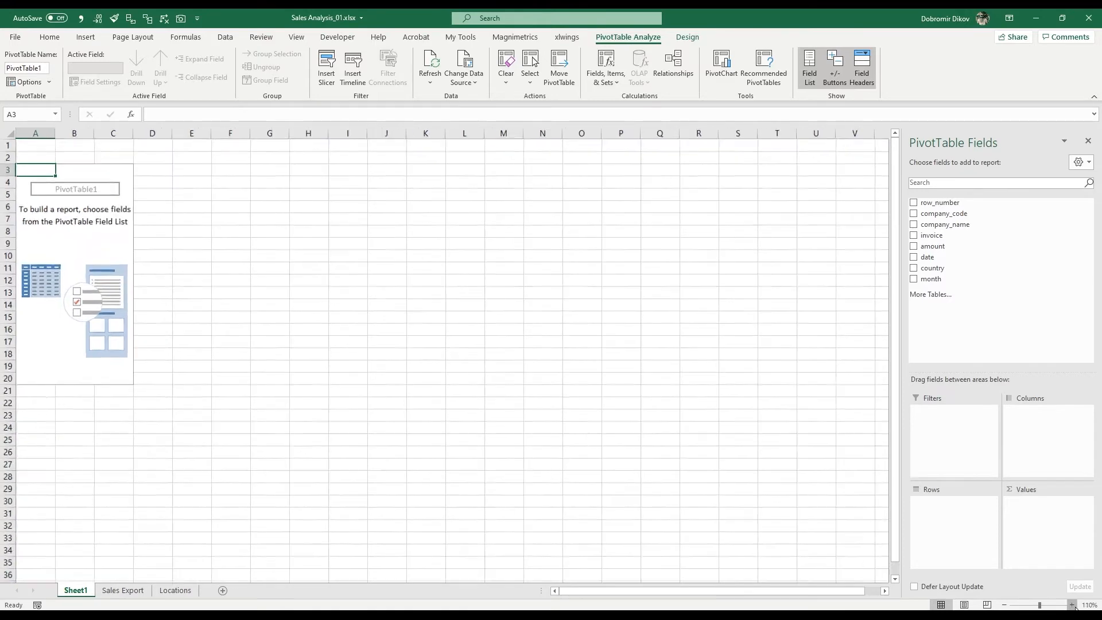
click(1071, 605)
click(1071, 605)
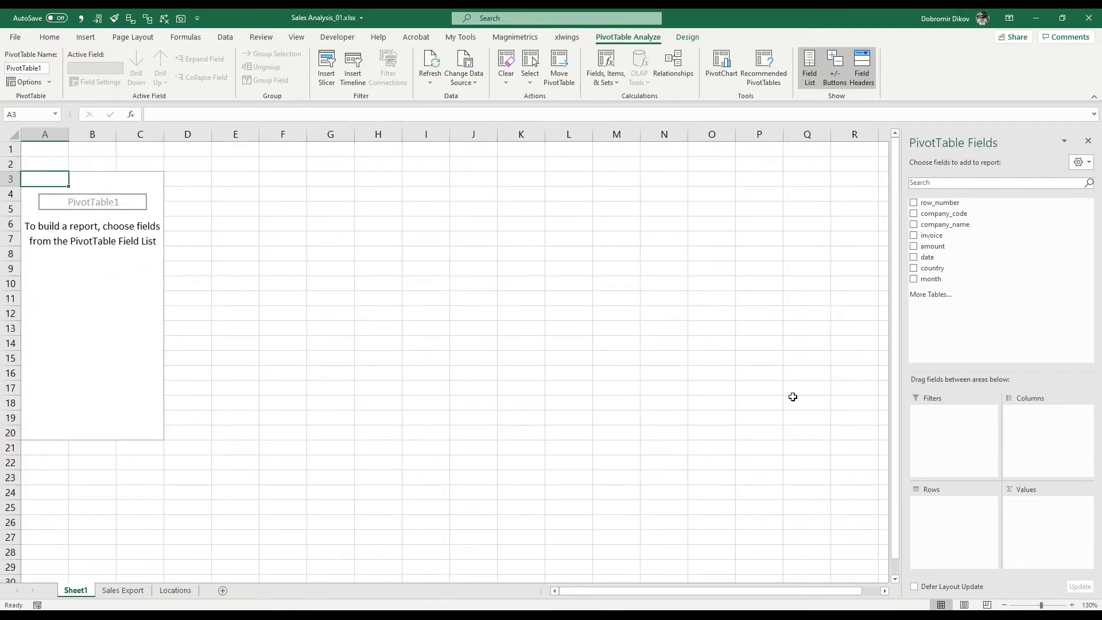
drag(930, 246, 1056, 526)
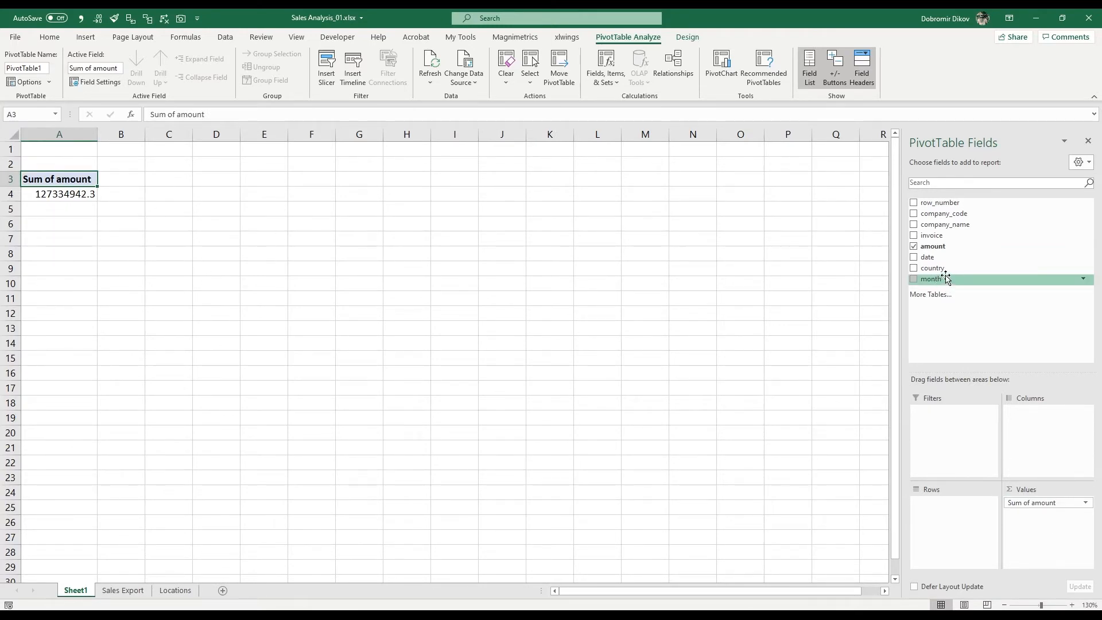
- Add month to the PivotTable rows, move it to the columns, and set company_name as the row field
drag(946, 281, 951, 557)
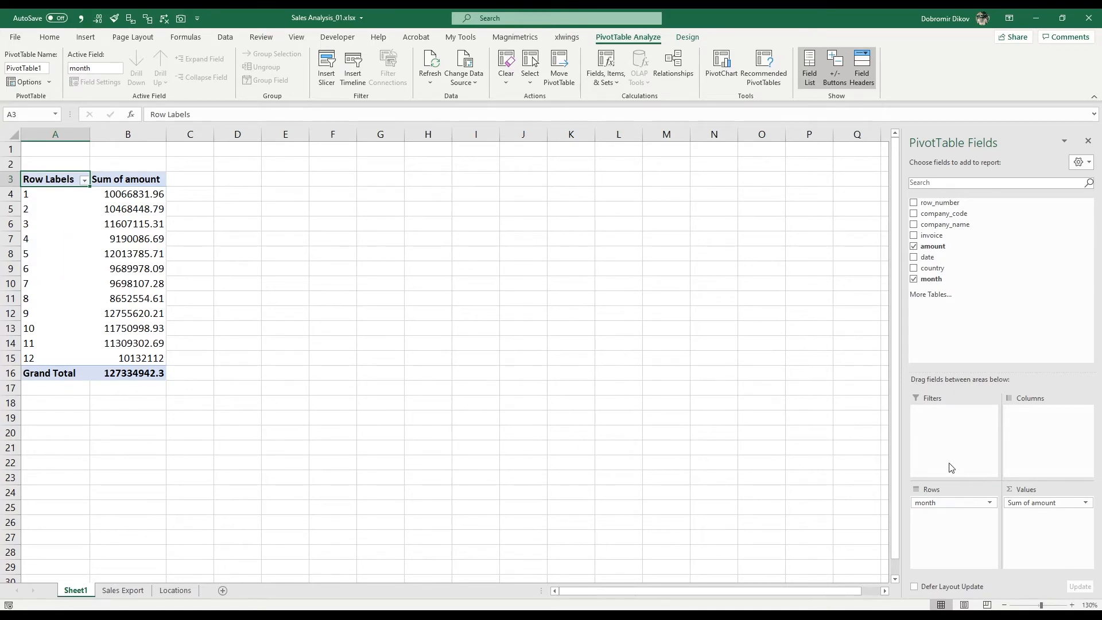
drag(935, 502, 1053, 439)
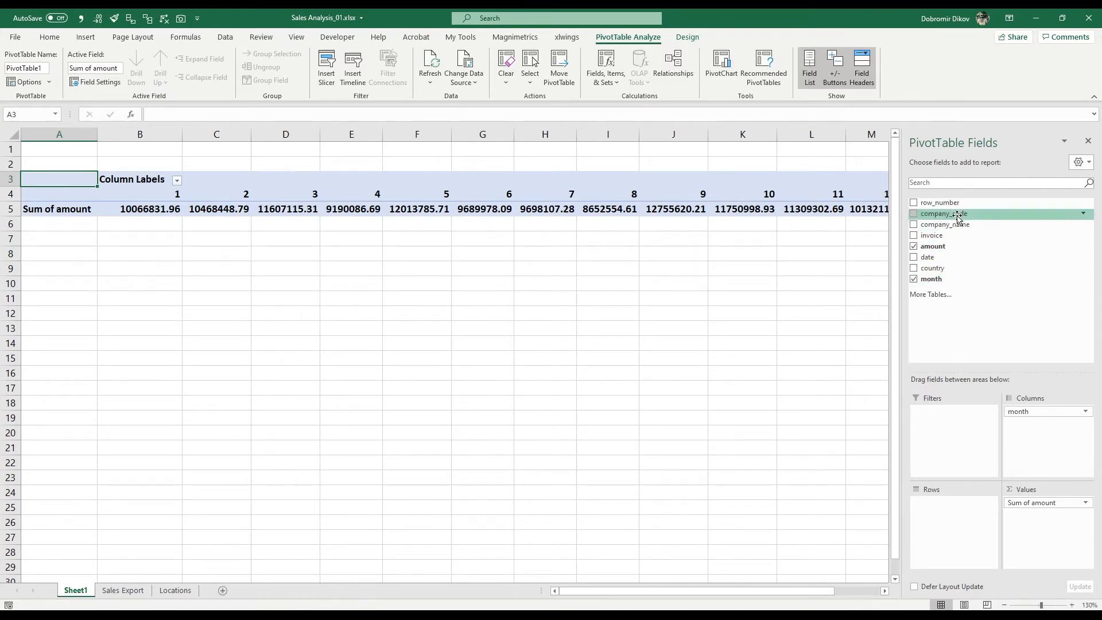
drag(979, 224, 932, 498)
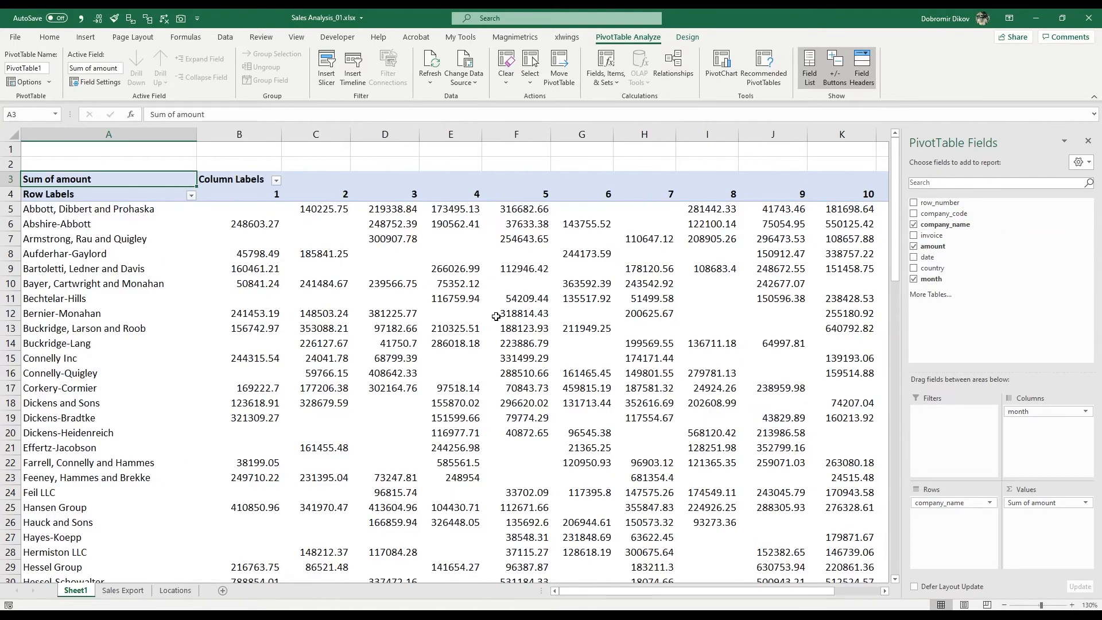
- Examine the Howe-Cole row of the PivotTable month by month for periods with and without sales
scroll(590, 489, down, 5)
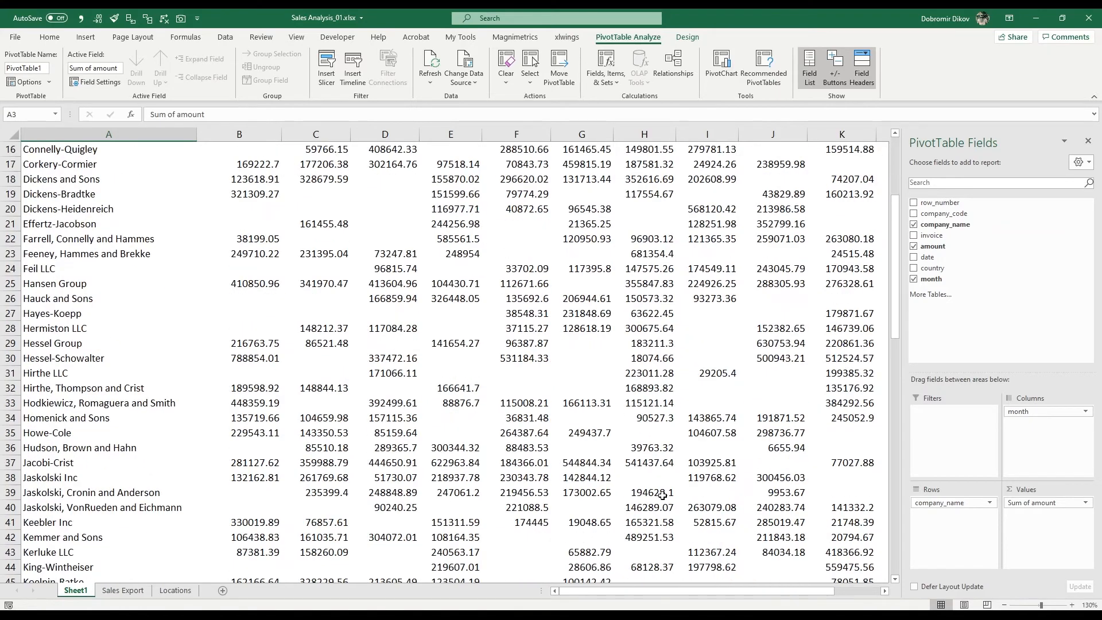
drag(644, 591, 681, 597)
click(591, 431)
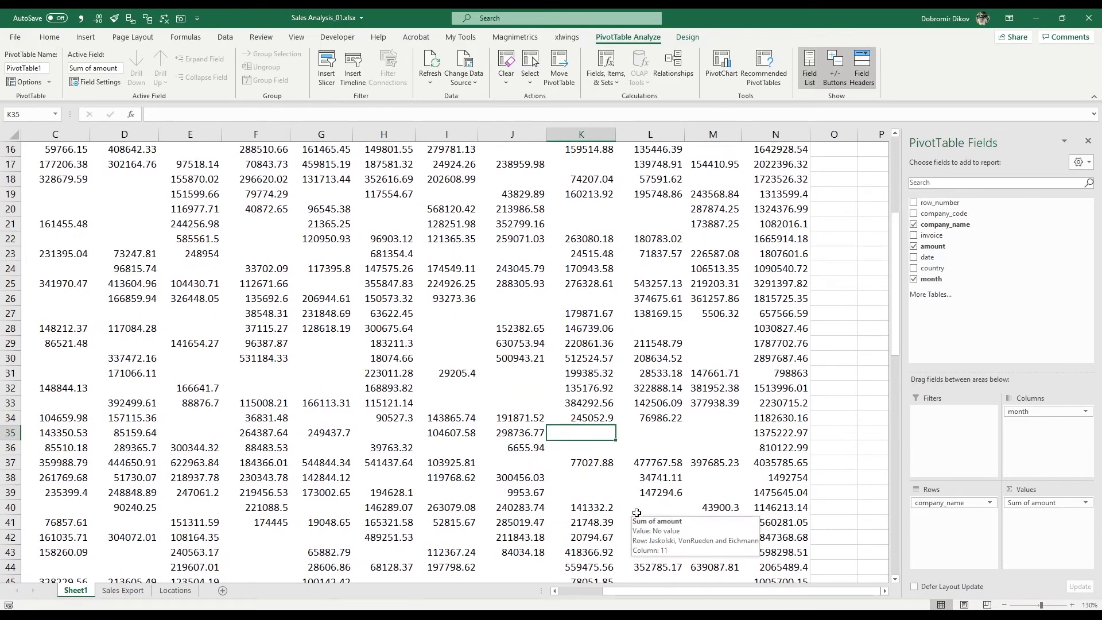
key(Right)
key(Right)
key(Right)
key(Left)
key(Left)
key(Left)
key(Left)
key(Left)
key(Left)
key(Left)
key(Left)
key(Left)
key(Left)
key(Left)
key(Left)
key(Left)
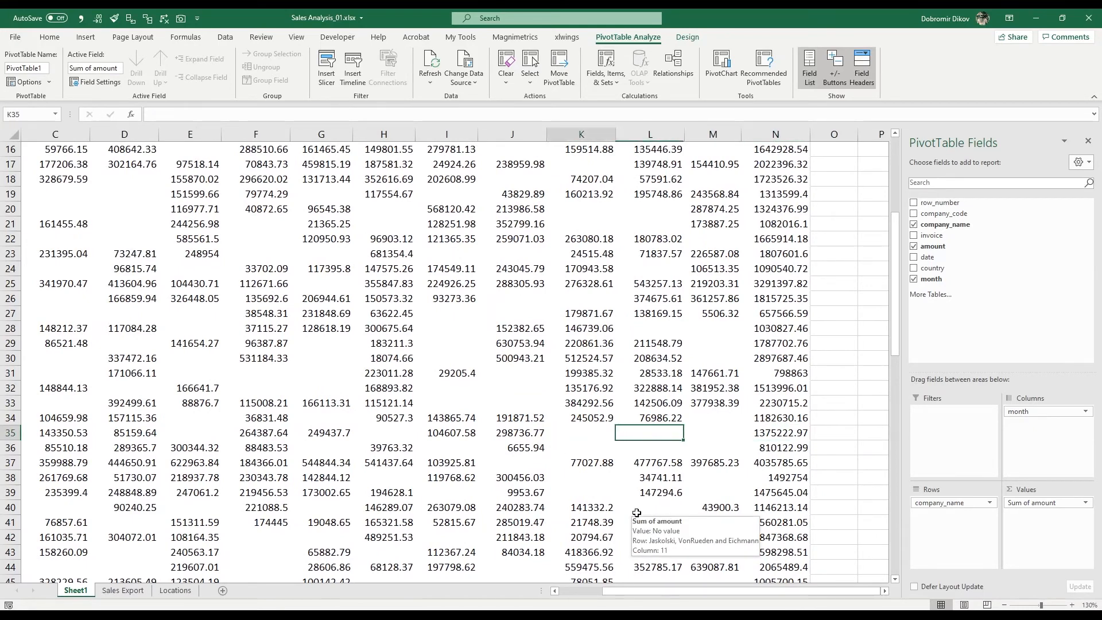
key(Right)
key(Right)
key(Right)
key(Right)
key(Right)
key(Right)
key(Right)
key(Right)
key(Right)
key(Right)
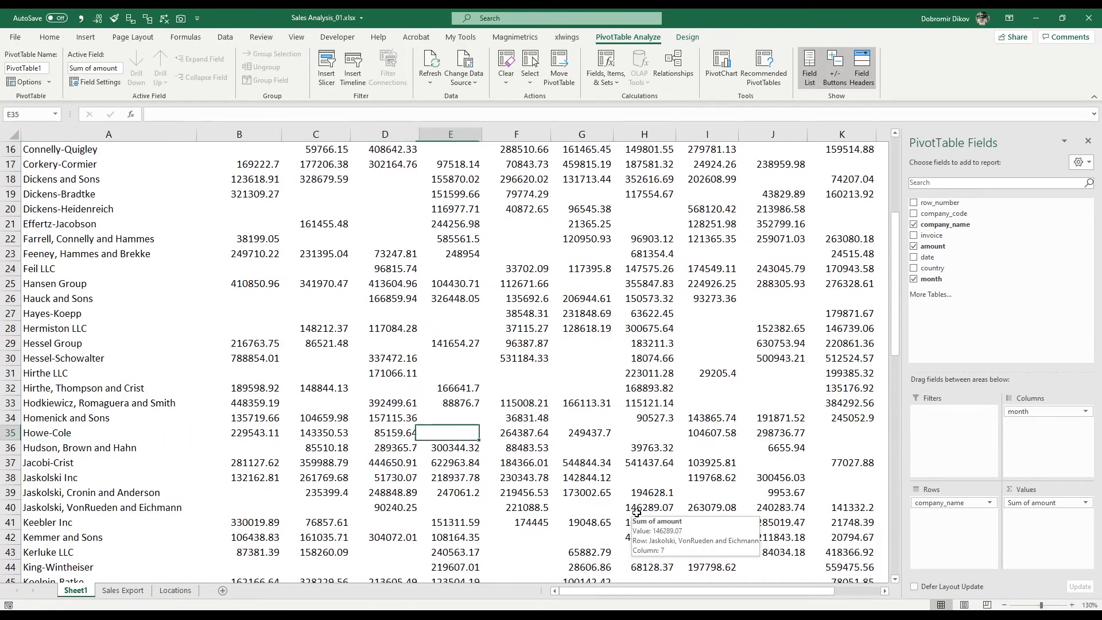
- Examine the Hudson, Brown and Hahn row across the months, and select K35:M36 to compare both companies' last three months
key(Left)
key(Down)
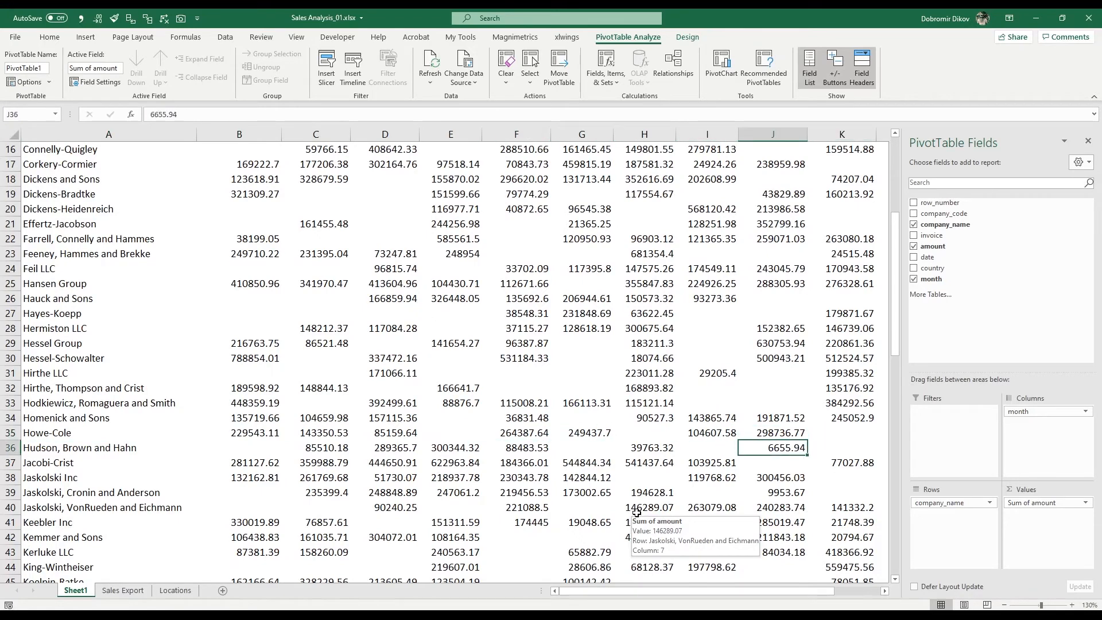
key(Right)
key(Right)
key(Right)
key(Right)
key(Right)
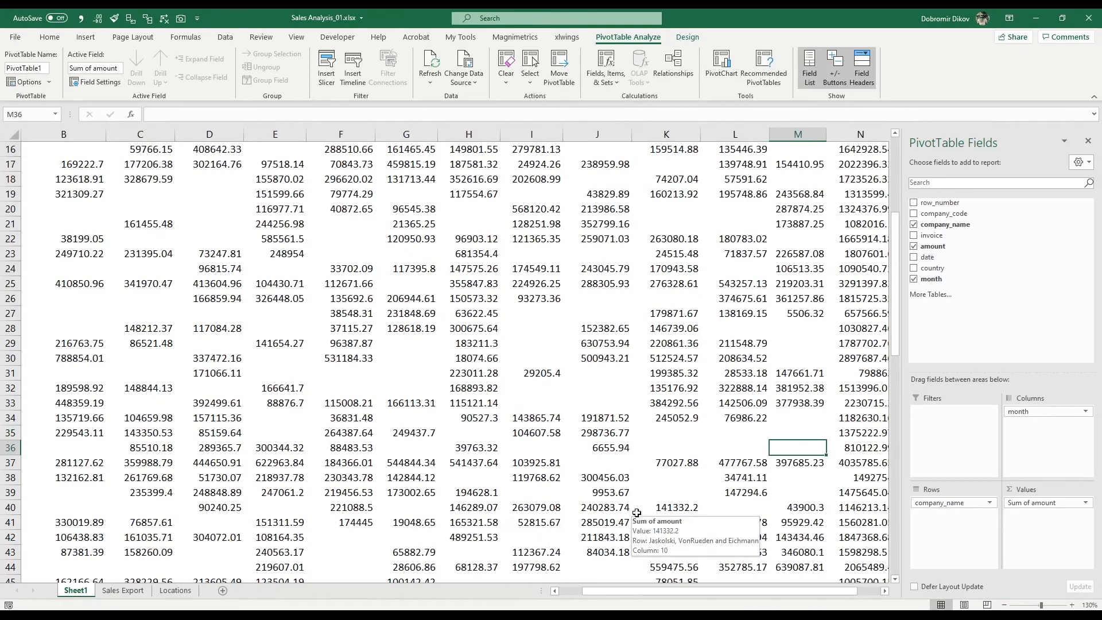
key(Left)
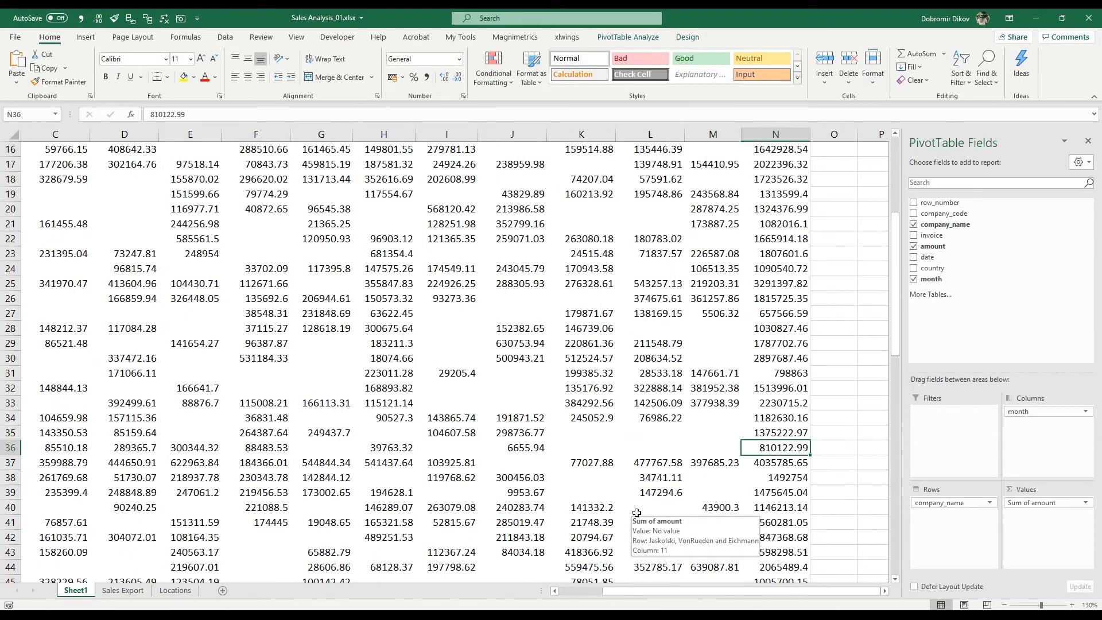
drag(600, 433, 700, 453)
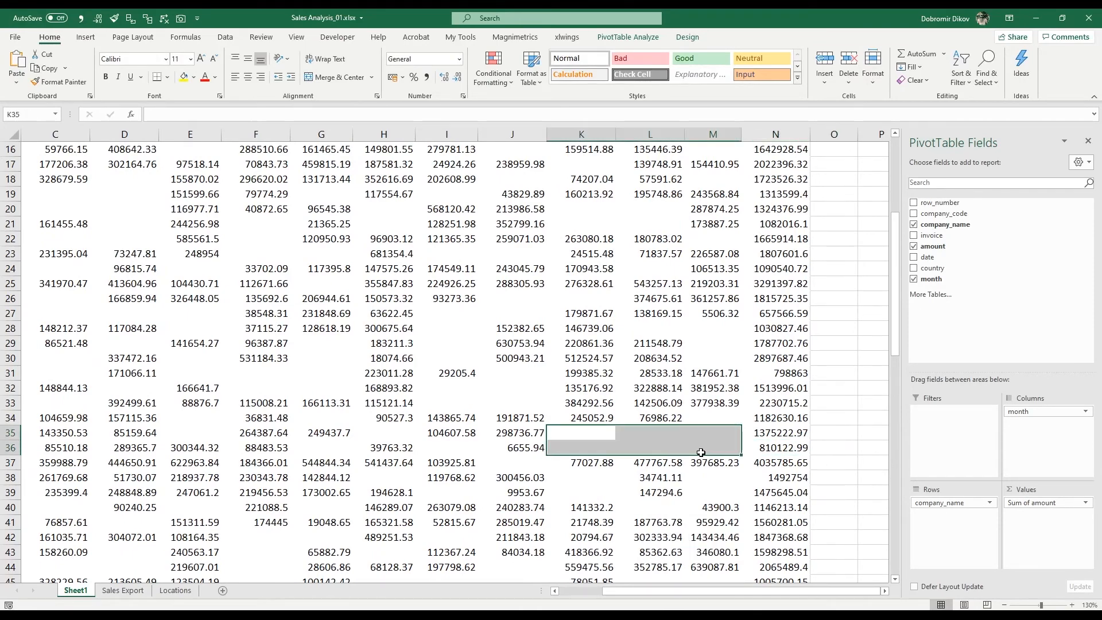
- Review the remaining companies' monthly amounts down to the Grand Total row, and return to the start of the PivotTable
scroll(561, 534, down, 5)
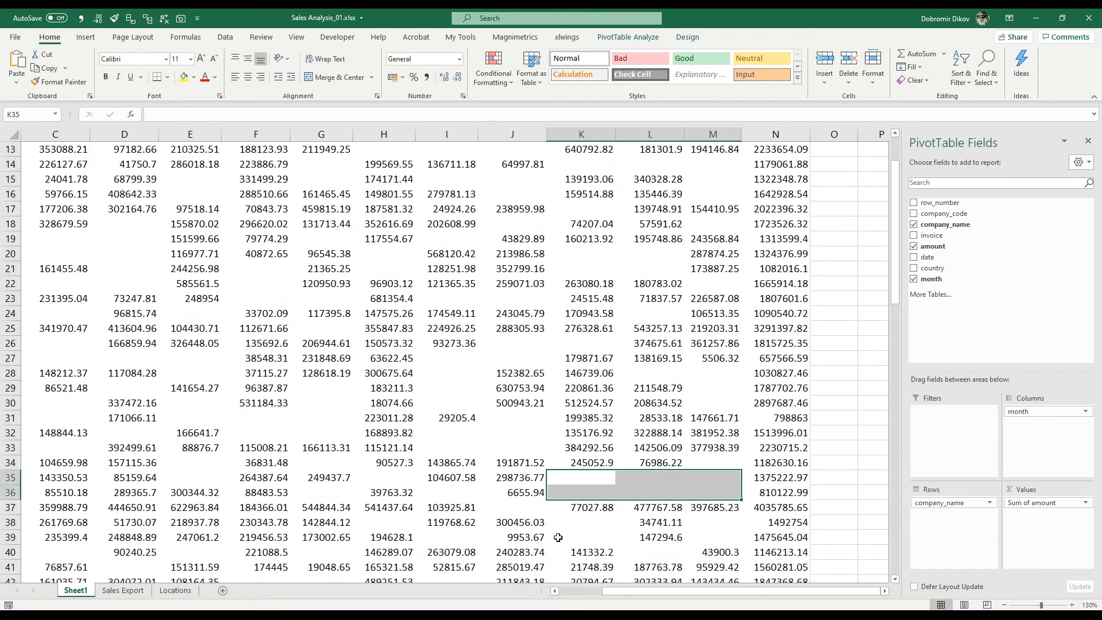
scroll(559, 506, down, 9)
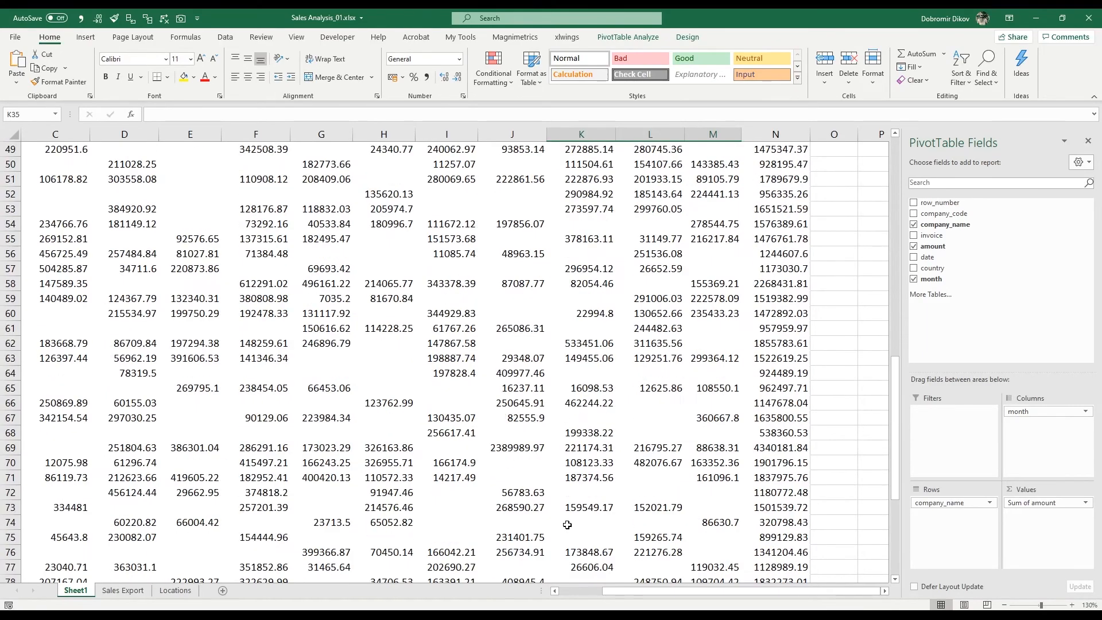
scroll(567, 524, down, 1)
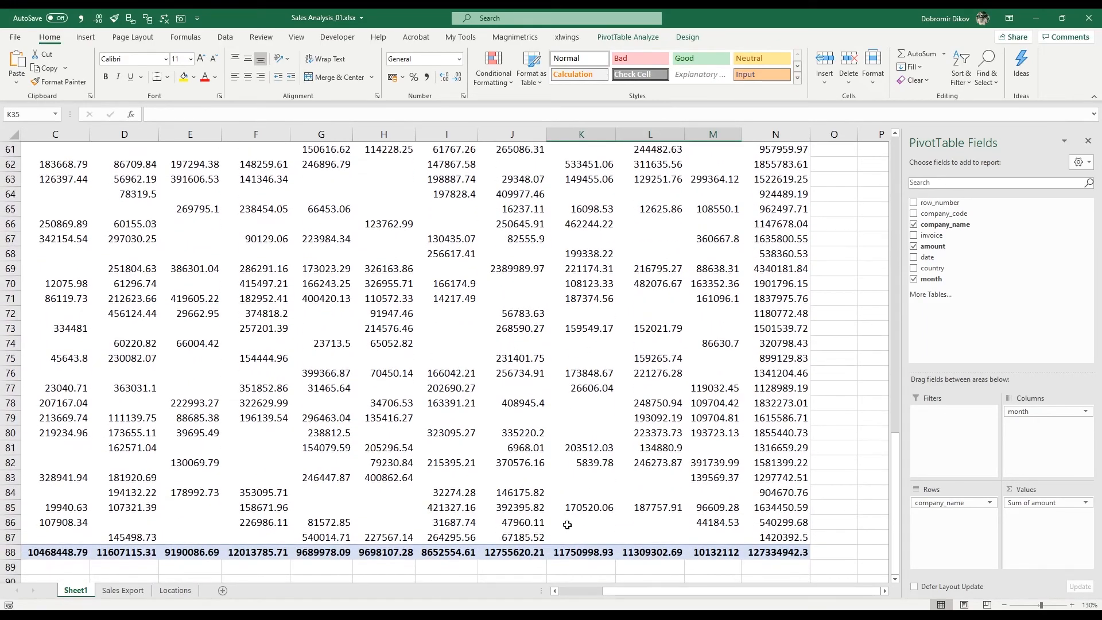
scroll(616, 502, up, 15)
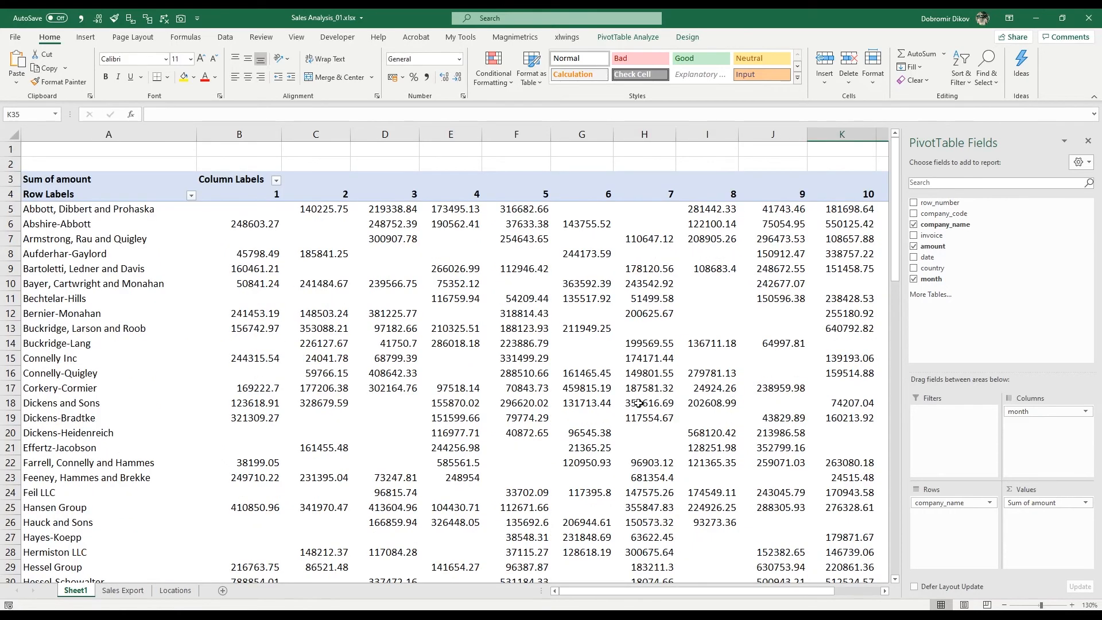
mouse_move(638, 403)
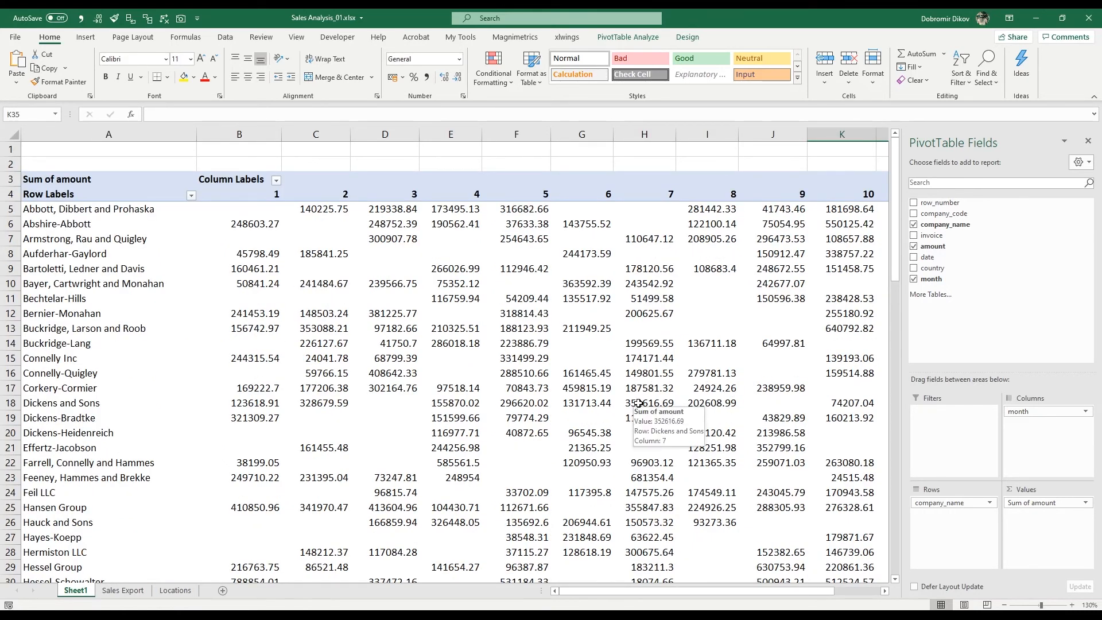